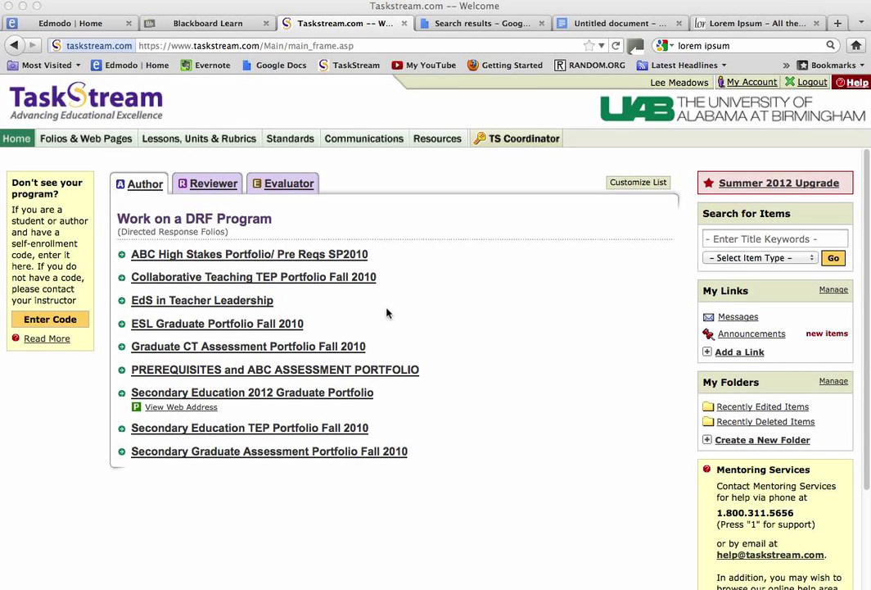
Open the EdS in Teacher Leadership program, review its outline, and open EDC-731-R School-Based Research Project.
{"action": "left_click", "coordinate": [175, 304]}
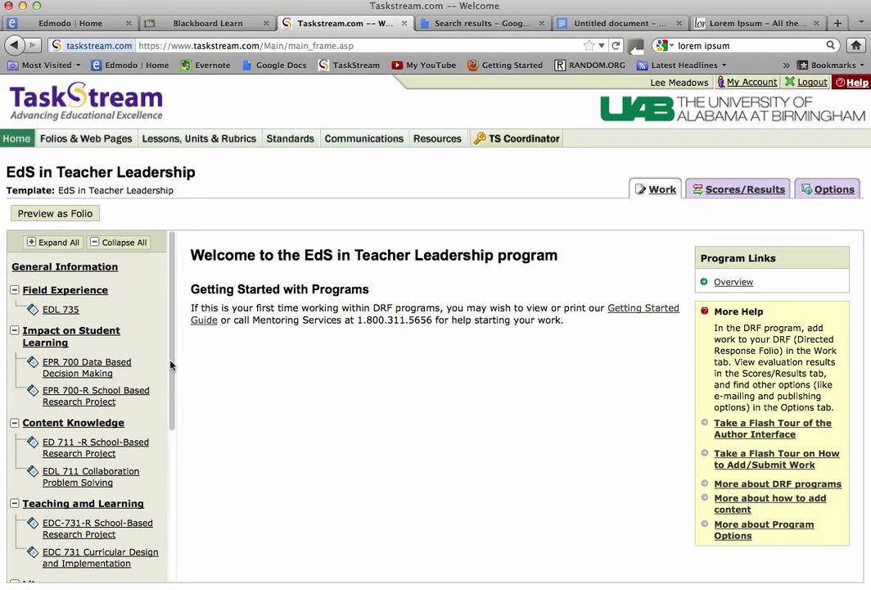
{"action": "left_click_drag", "start_coordinate": [170, 363], "coordinate": [168, 517]}
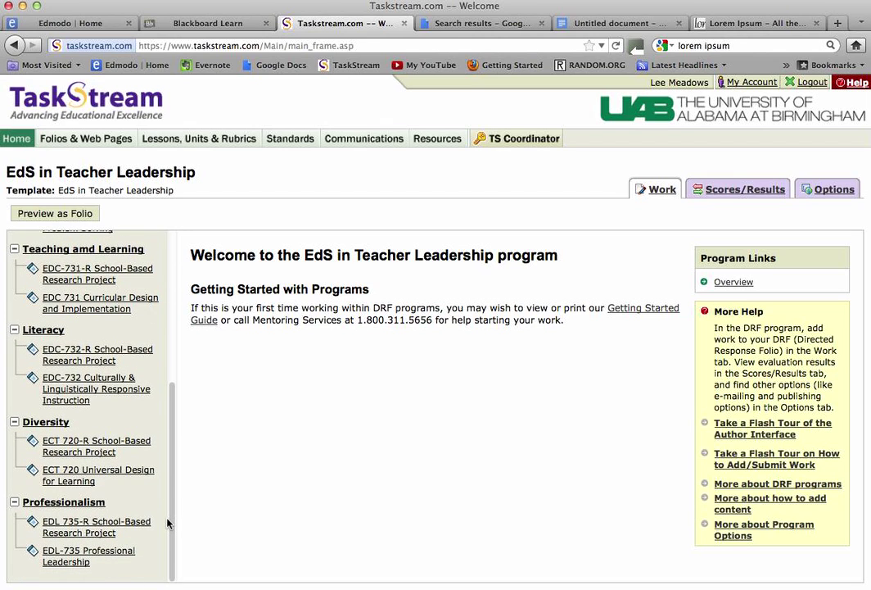
{"action": "left_click_drag", "start_coordinate": [167, 521], "coordinate": [173, 410]}
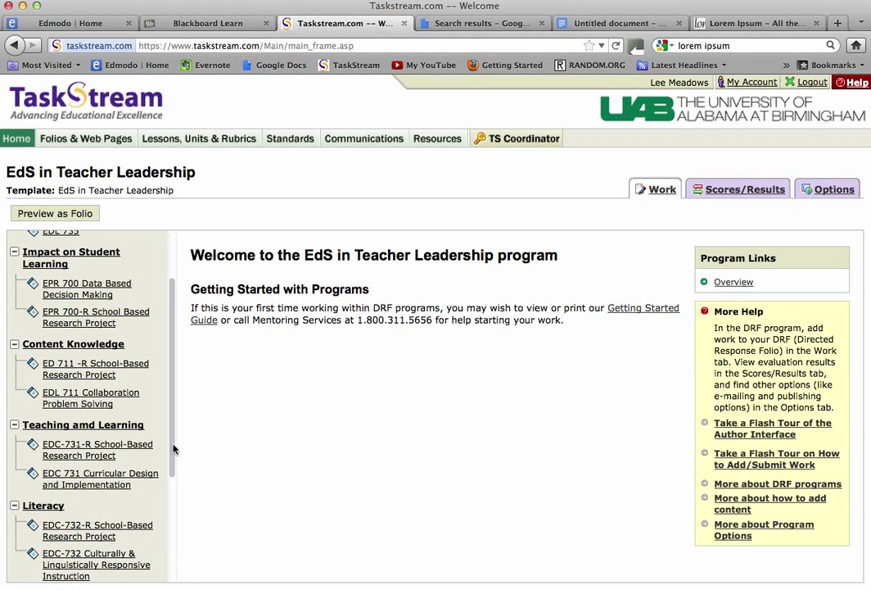
{"action": "left_click_drag", "start_coordinate": [173, 448], "coordinate": [173, 375]}
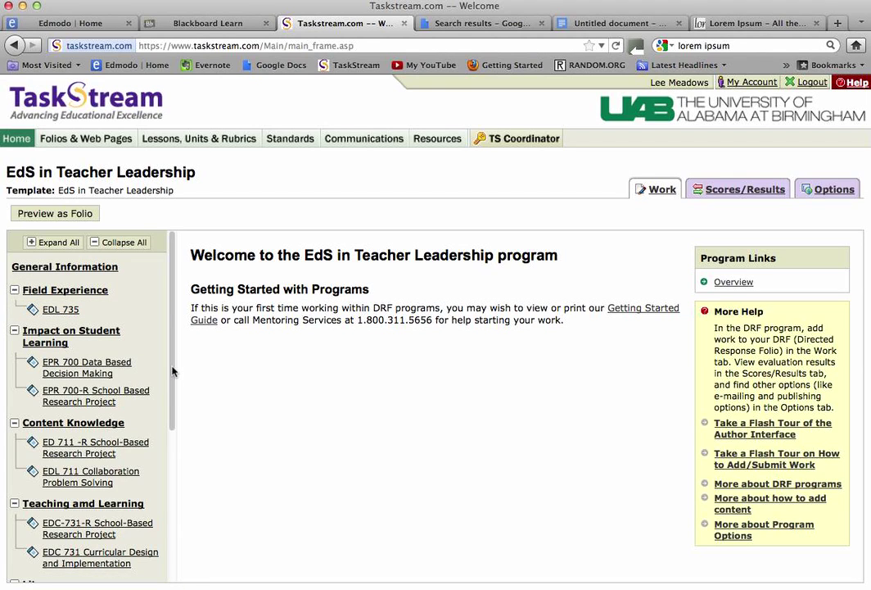
{"action": "left_click_drag", "start_coordinate": [171, 371], "coordinate": [167, 481]}
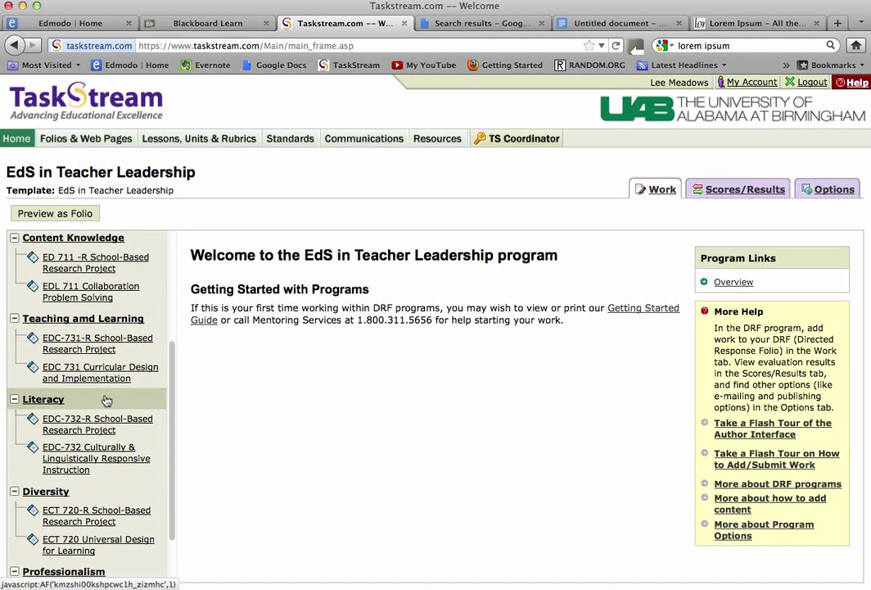
{"action": "left_click", "coordinate": [97, 343]}
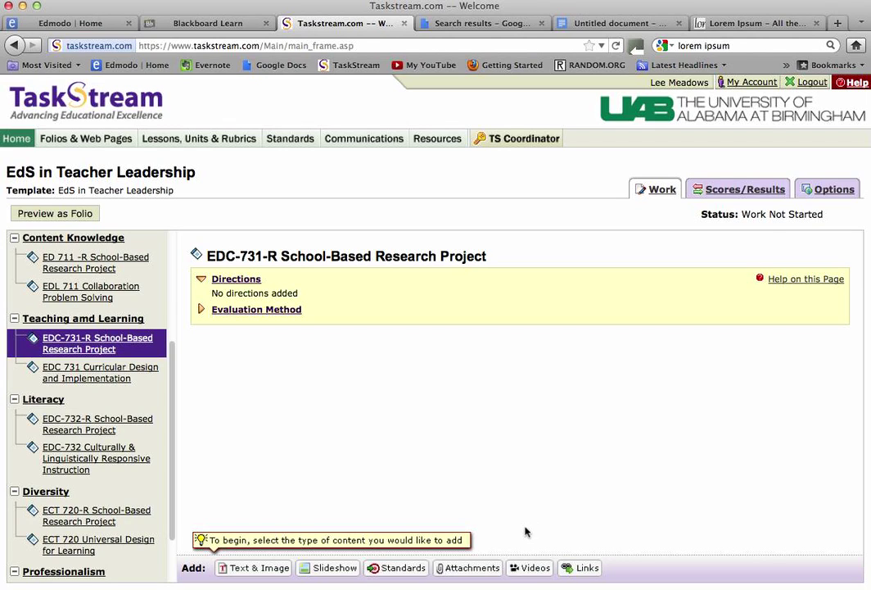
Start a new Text and Image section for the EDC-731-R School-Based Research Project.
{"action": "left_click", "coordinate": [258, 569]}
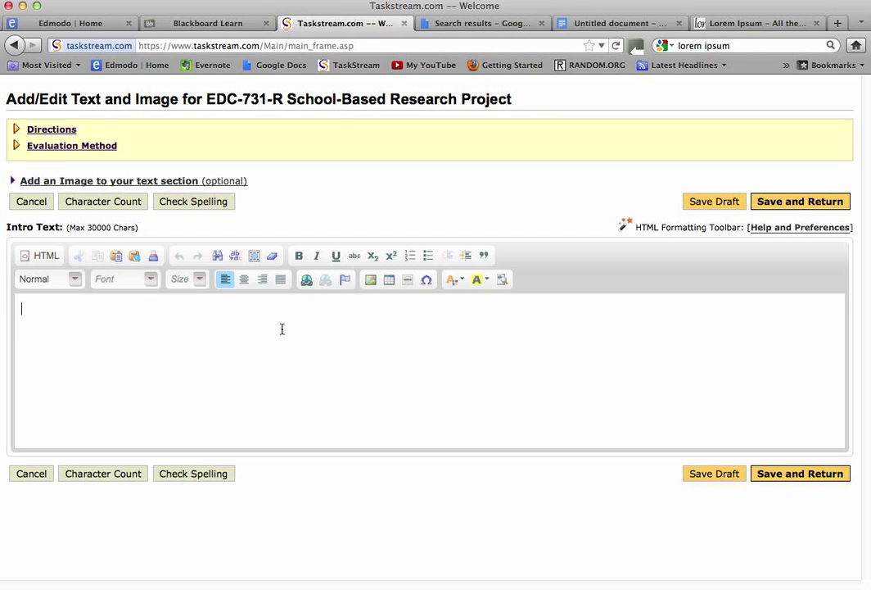
Copy the EDC 731 self-reflection paragraph from the Untitled Google Doc for pasting into TaskStream.
{"action": "left_click", "coordinate": [592, 30]}
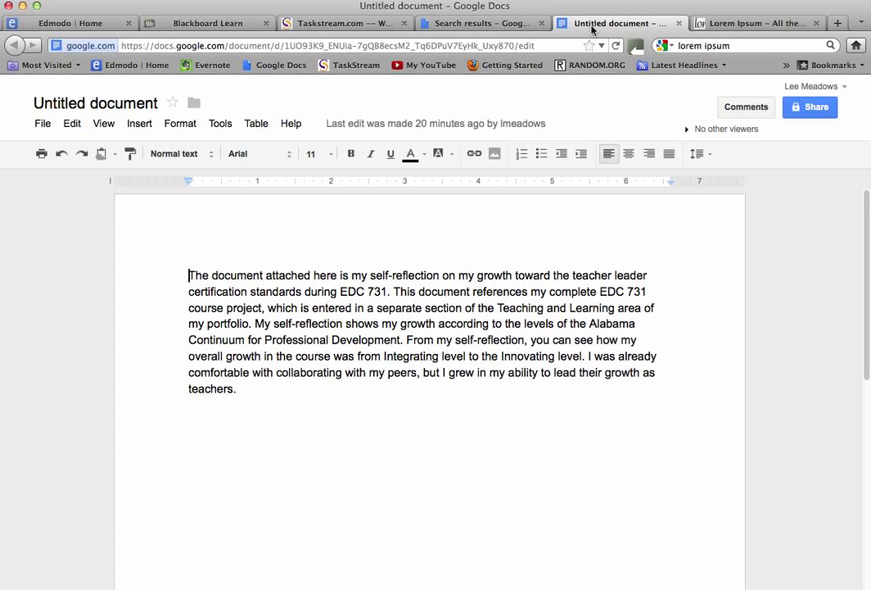
{"action": "left_click_drag", "start_coordinate": [264, 405], "coordinate": [186, 276]}
{"action": "key", "text": "super+c"}
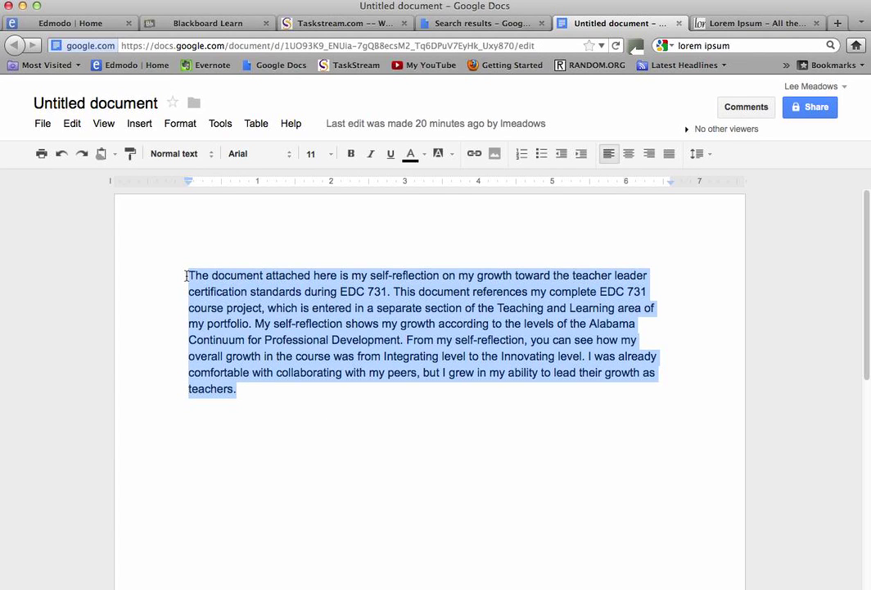
{"action": "left_click", "coordinate": [350, 24]}
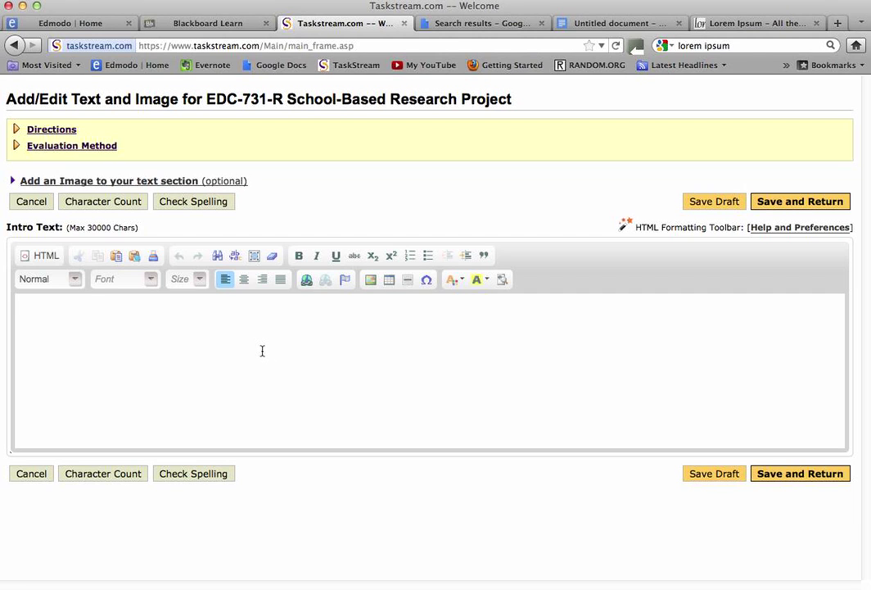
Paste the self-reflection paragraph into the Intro Text and save the section.
{"action": "key", "text": "super+v"}
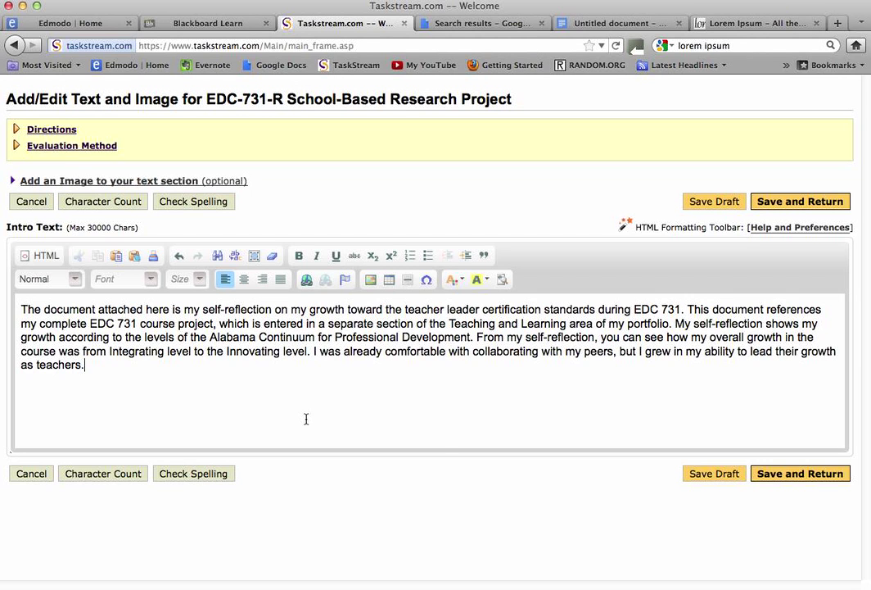
{"action": "left_click", "coordinate": [784, 479]}
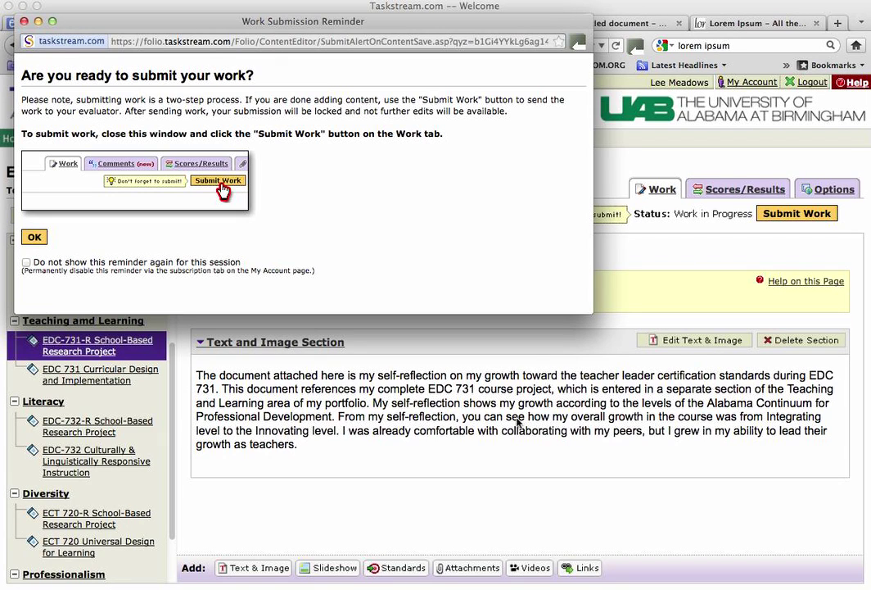
Dismiss the Work Submission Reminder popup.
{"action": "left_click", "coordinate": [35, 238]}
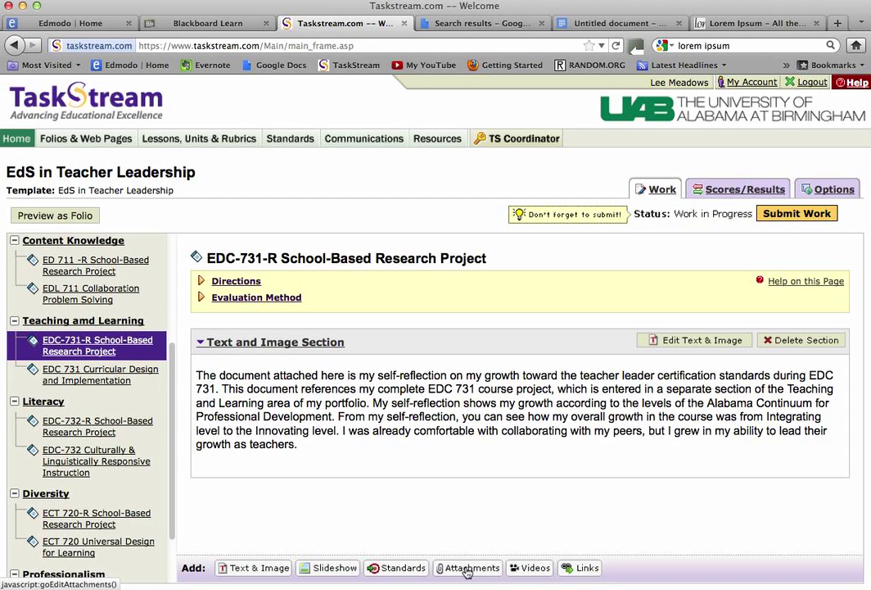
Upload 731RStandardsGrowth.pdf from Downloads as an attachment to the EDC-731-R project and save.
{"action": "left_click", "coordinate": [467, 568]}
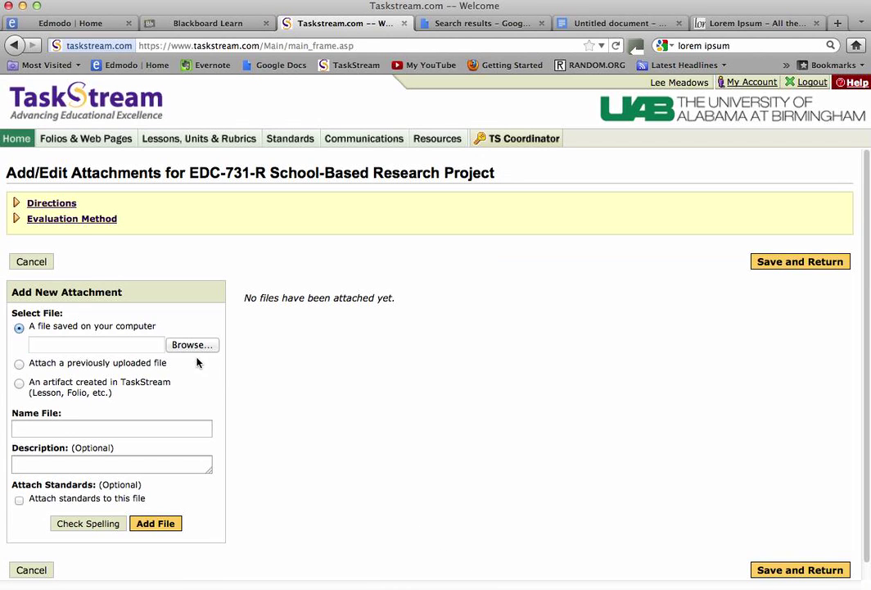
{"action": "left_click", "coordinate": [194, 344]}
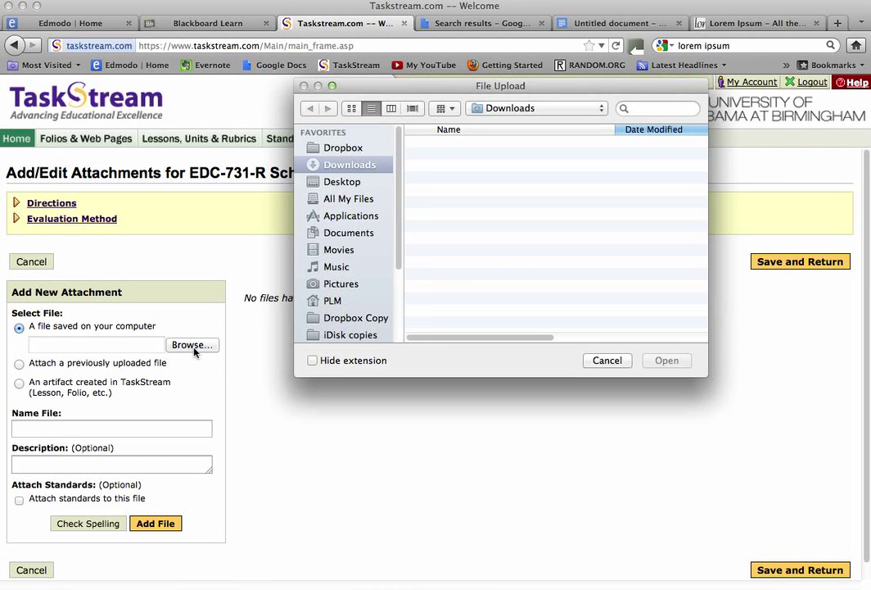
{"action": "scroll", "coordinate": [441, 234], "scroll_direction": "down", "scroll_amount": 10}
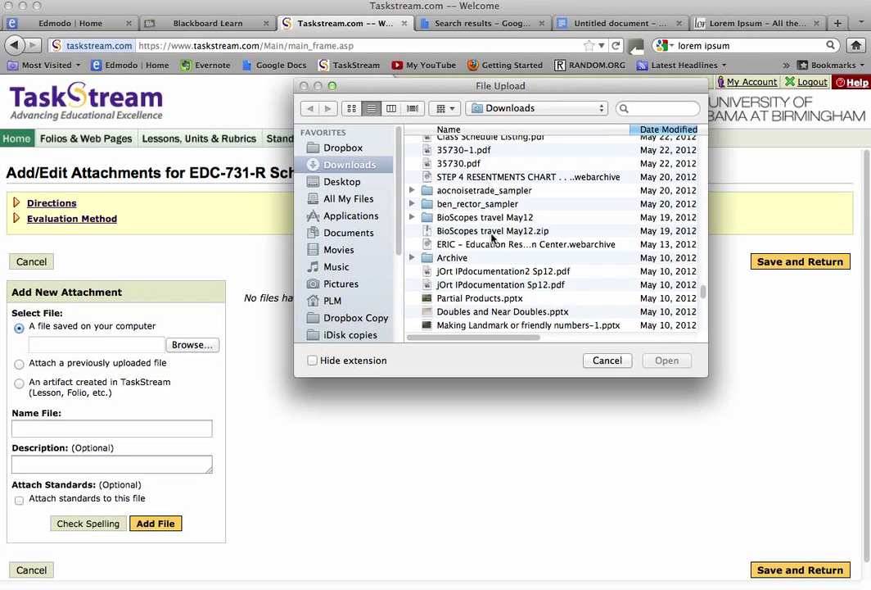
{"action": "scroll", "coordinate": [491, 235], "scroll_direction": "up", "scroll_amount": 15}
{"action": "scroll", "coordinate": [492, 238], "scroll_direction": "up", "scroll_amount": 15}
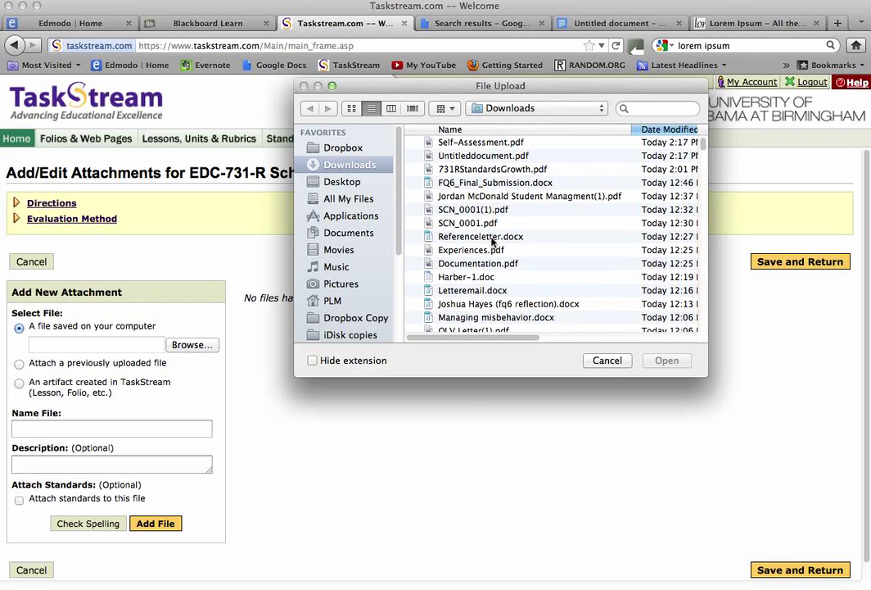
{"action": "left_click", "coordinate": [468, 146]}
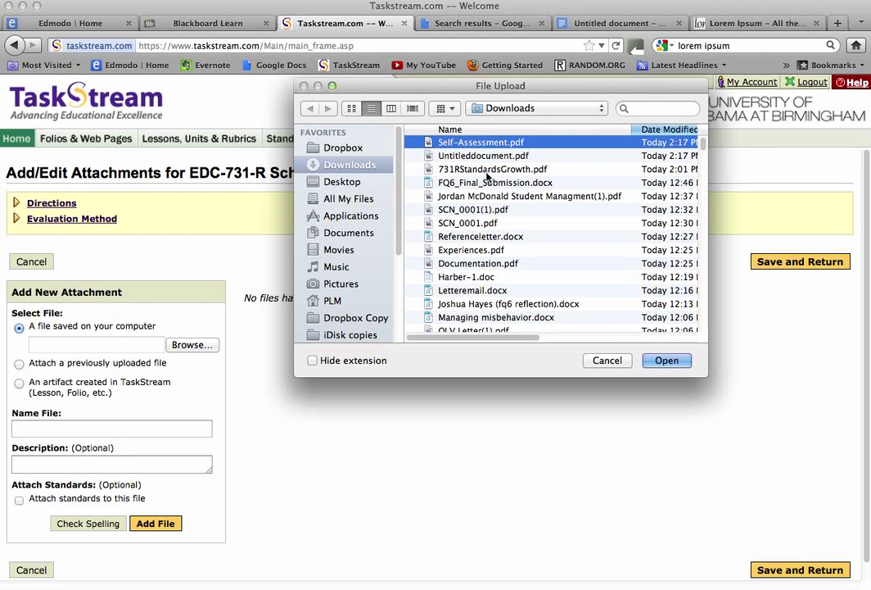
{"action": "left_click", "coordinate": [489, 169]}
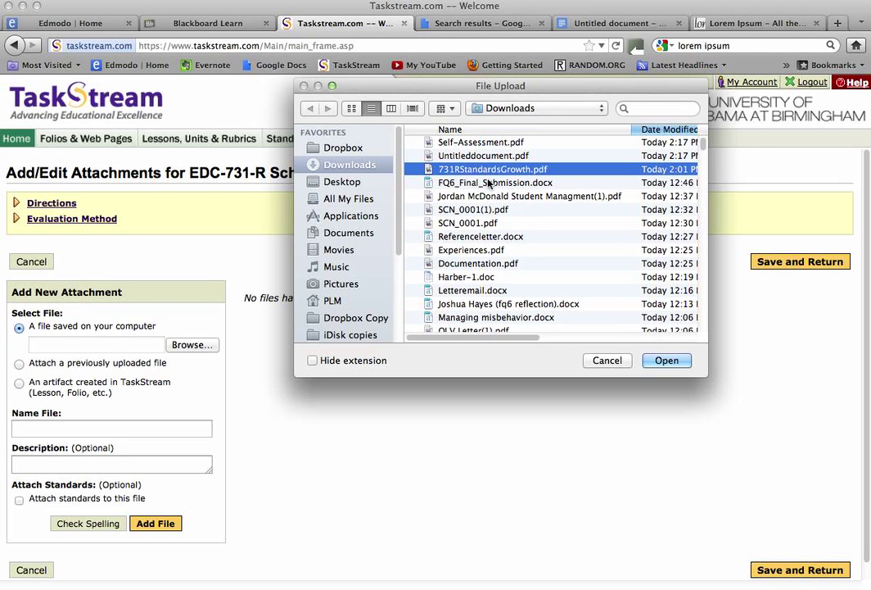
{"action": "left_click", "coordinate": [666, 361]}
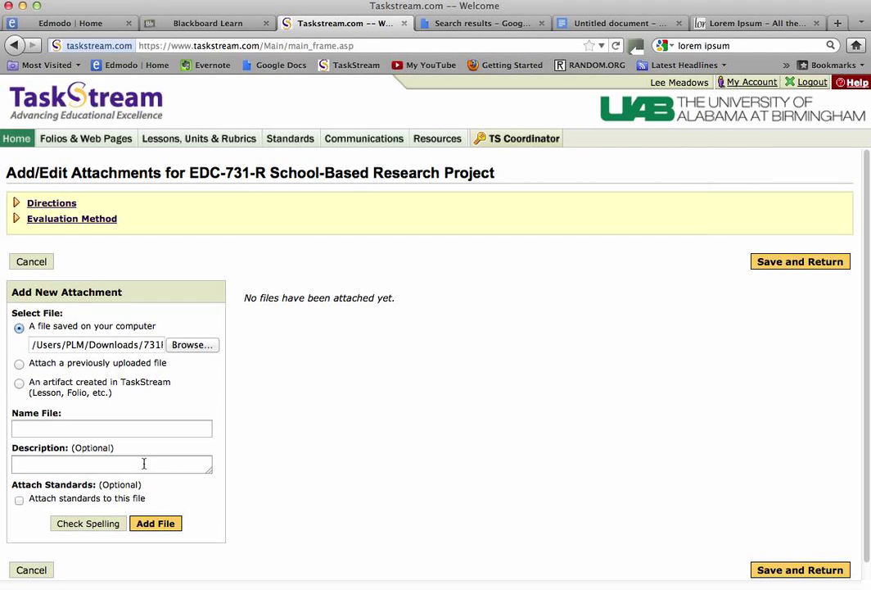
{"action": "left_click", "coordinate": [36, 466]}
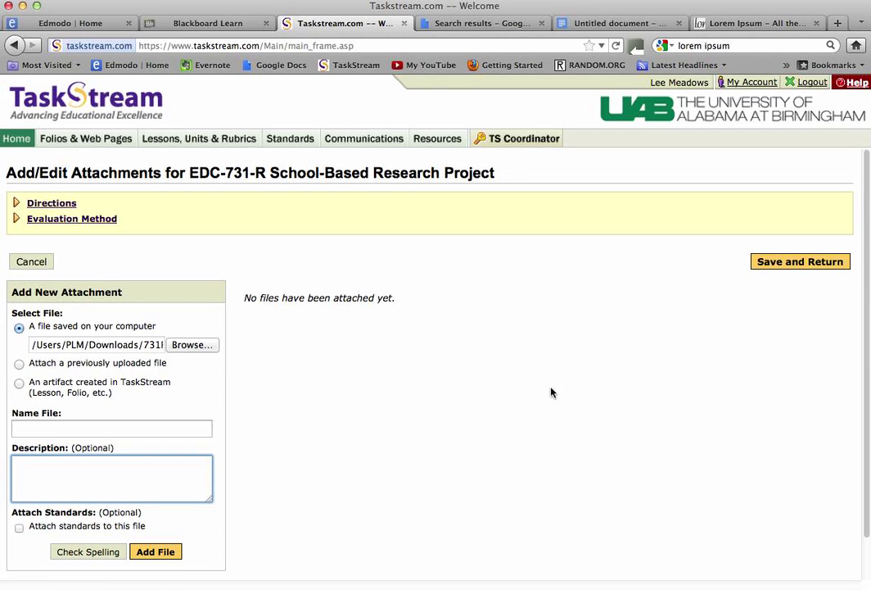
{"action": "left_click", "coordinate": [780, 264]}
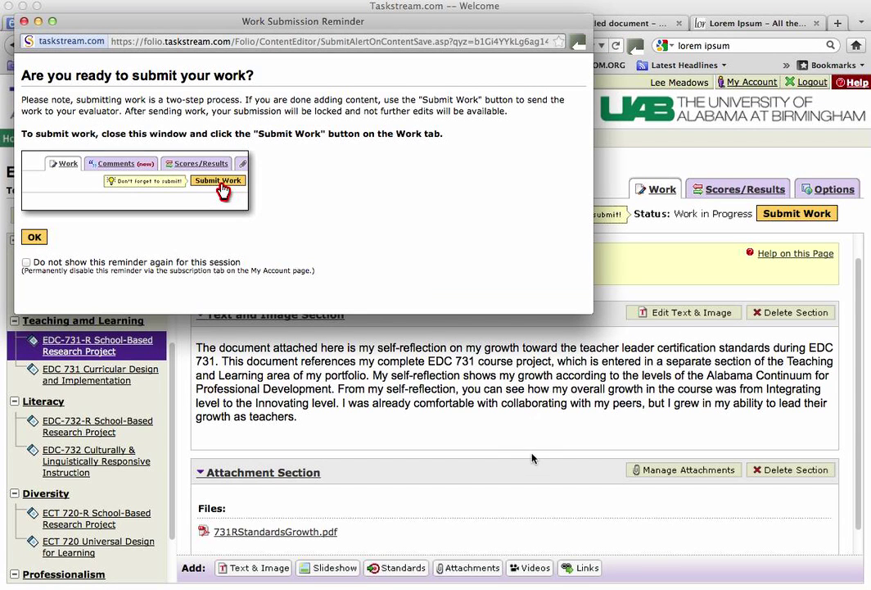
Hide the submission reminder for this session and review the EDC-731-R page contents.
{"action": "left_click", "coordinate": [26, 263]}
{"action": "left_click", "coordinate": [33, 237]}
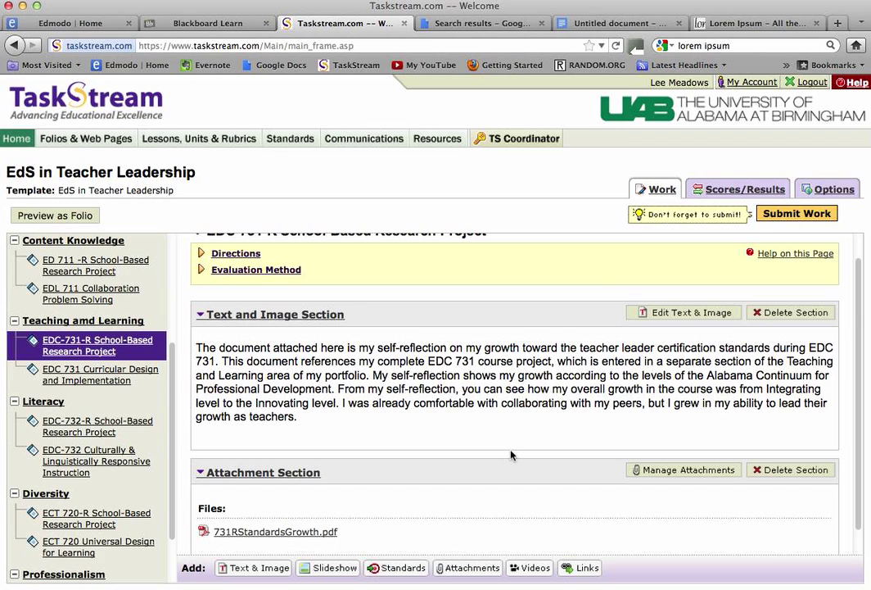
{"action": "scroll", "coordinate": [511, 456], "scroll_direction": "down", "scroll_amount": 1}
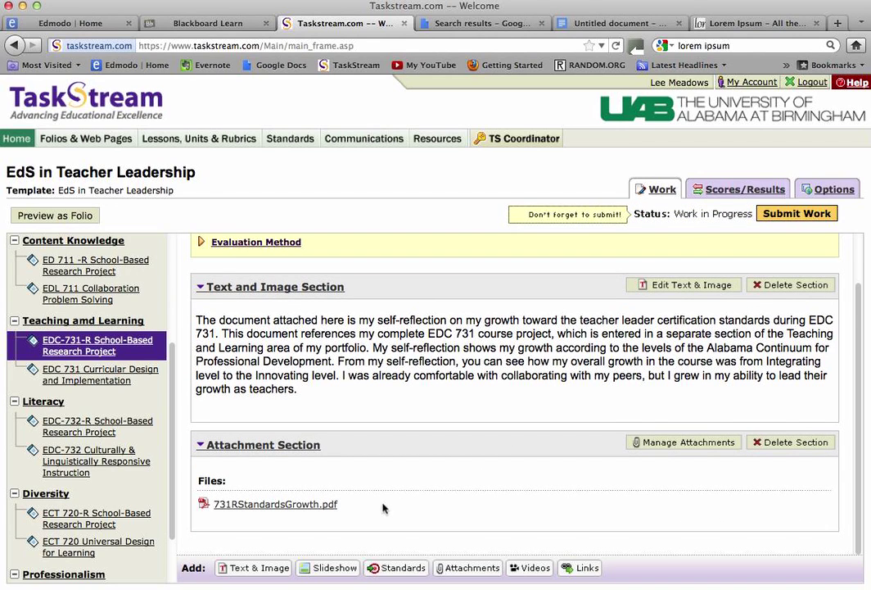
{"action": "scroll", "coordinate": [499, 453], "scroll_direction": "up", "scroll_amount": 2}
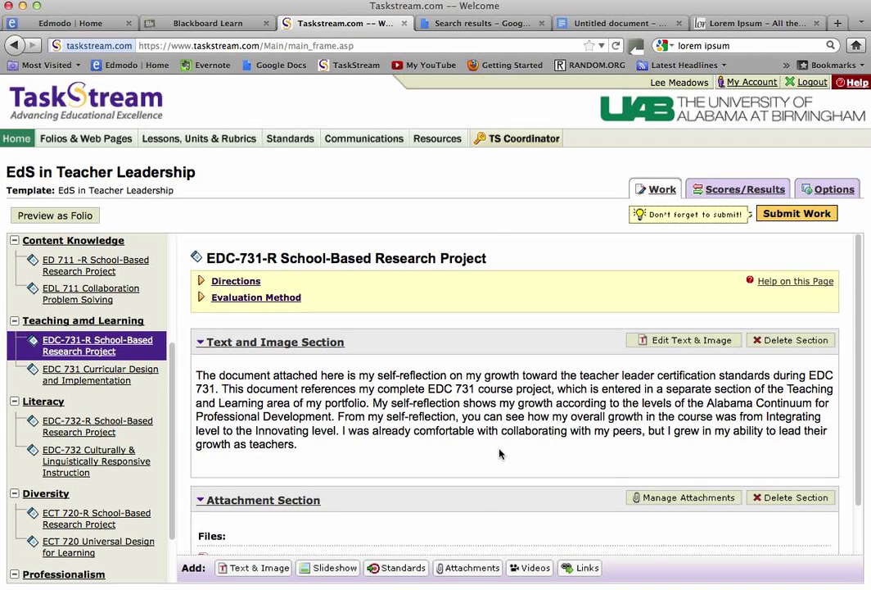
{"action": "scroll", "coordinate": [448, 512], "scroll_direction": "down", "scroll_amount": 2}
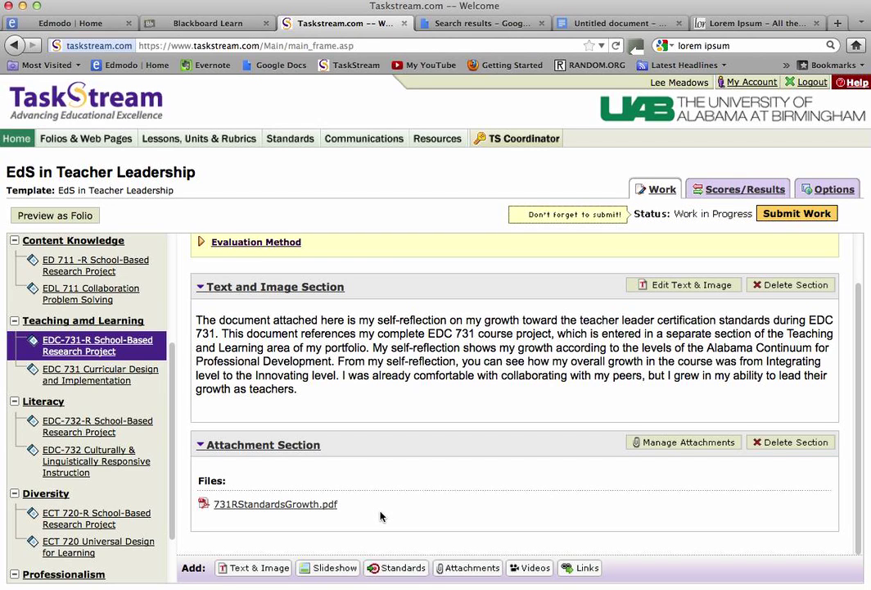
{"action": "scroll", "coordinate": [381, 516], "scroll_direction": "up", "scroll_amount": 2}
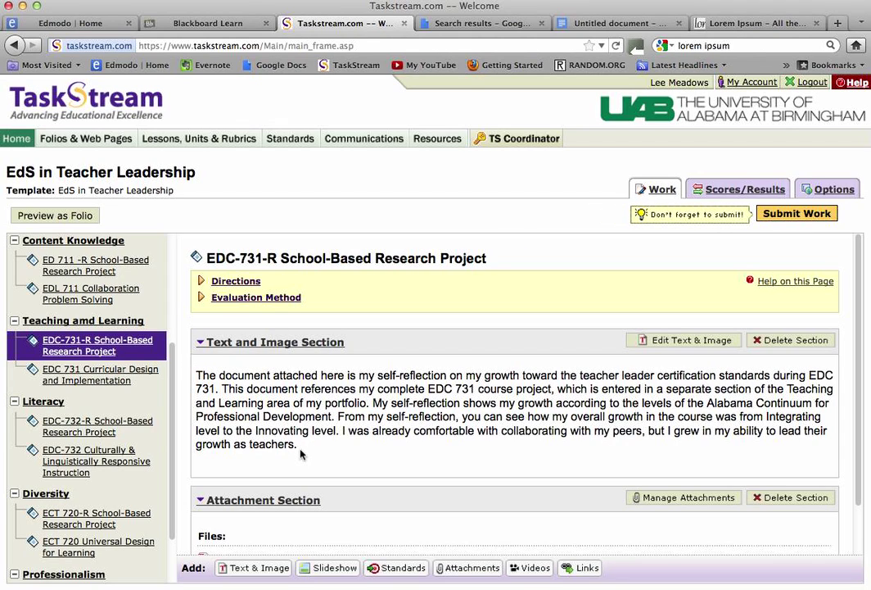
Open EDC 731 Curricular Design and Implementation and review its paragraph and two PDFs.
{"action": "left_click", "coordinate": [119, 380]}
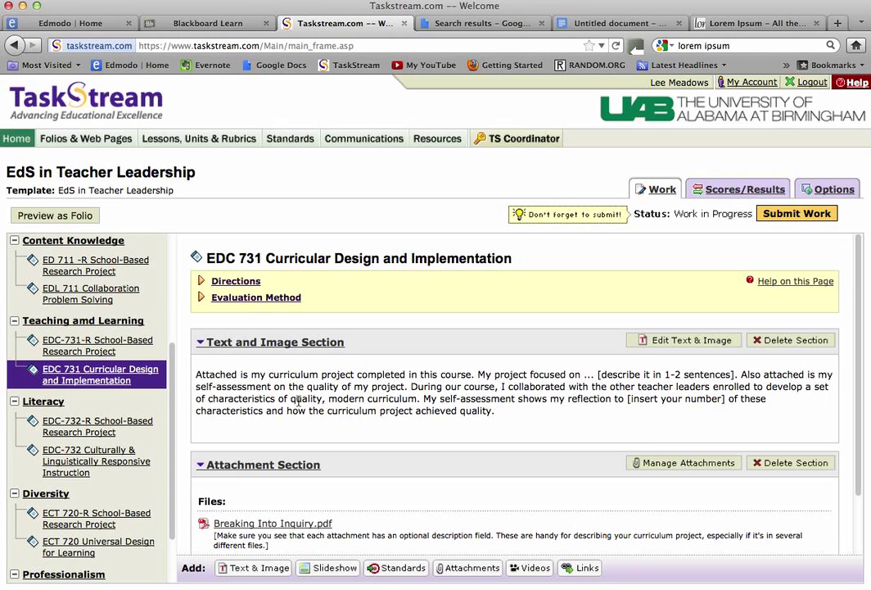
{"action": "scroll", "coordinate": [299, 401], "scroll_direction": "down", "scroll_amount": 3}
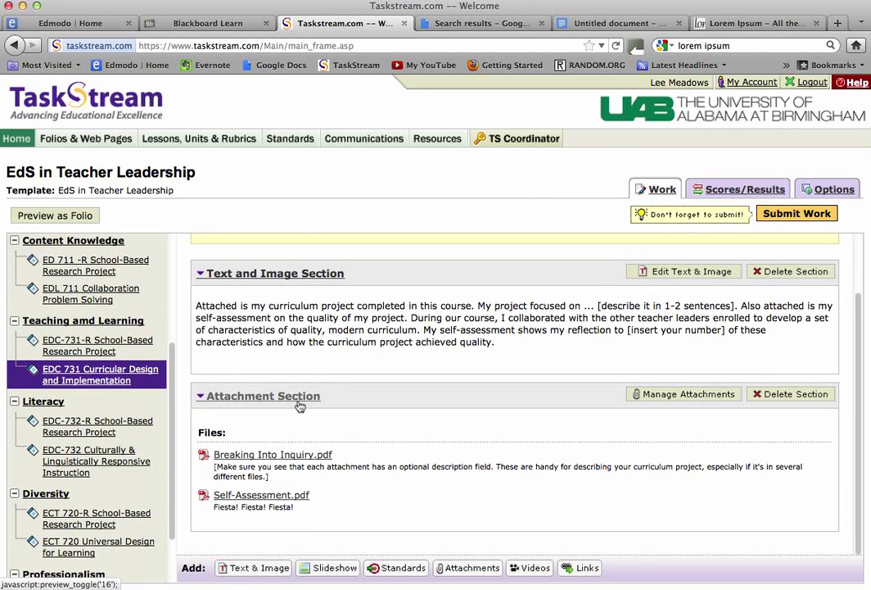
{"action": "scroll", "coordinate": [299, 407], "scroll_direction": "up", "scroll_amount": 3}
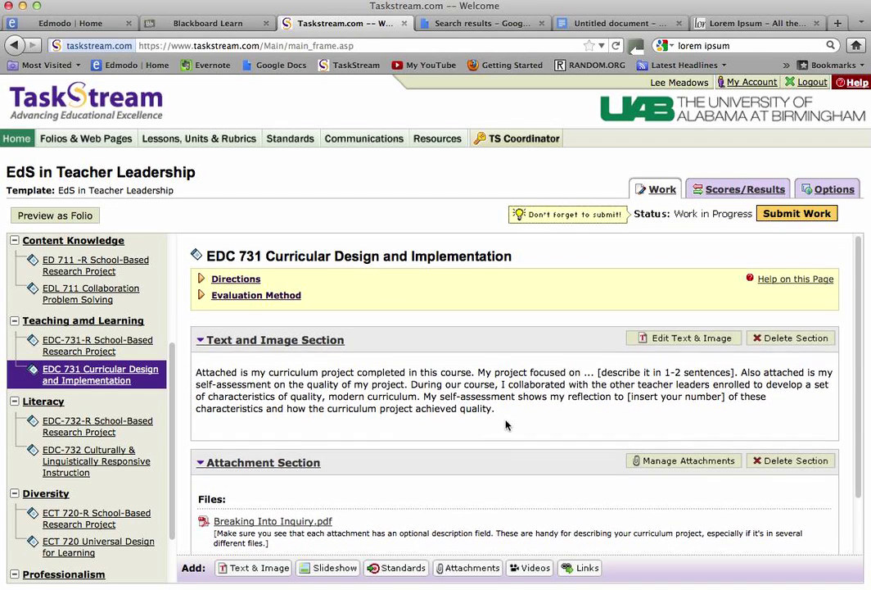
{"action": "scroll", "coordinate": [506, 424], "scroll_direction": "down", "scroll_amount": 1}
{"action": "scroll", "coordinate": [506, 424], "scroll_direction": "down", "scroll_amount": 3}
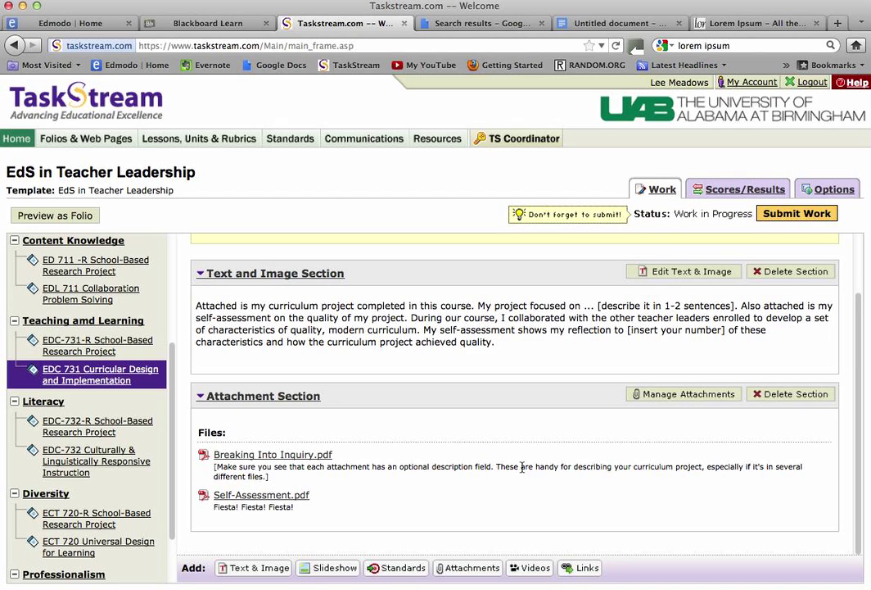
{"action": "scroll", "coordinate": [522, 467], "scroll_direction": "up", "scroll_amount": 1}
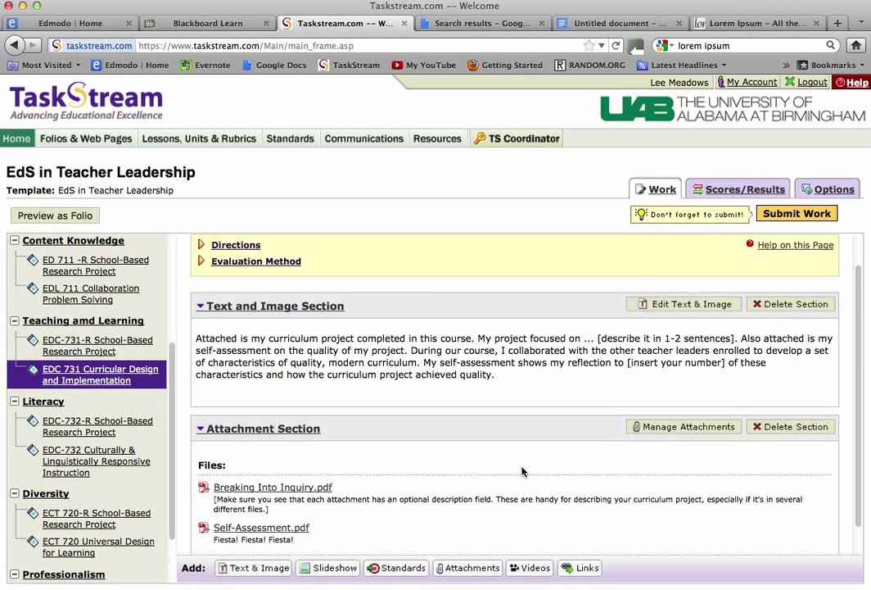
{"action": "scroll", "coordinate": [522, 467], "scroll_direction": "down", "scroll_amount": 1}
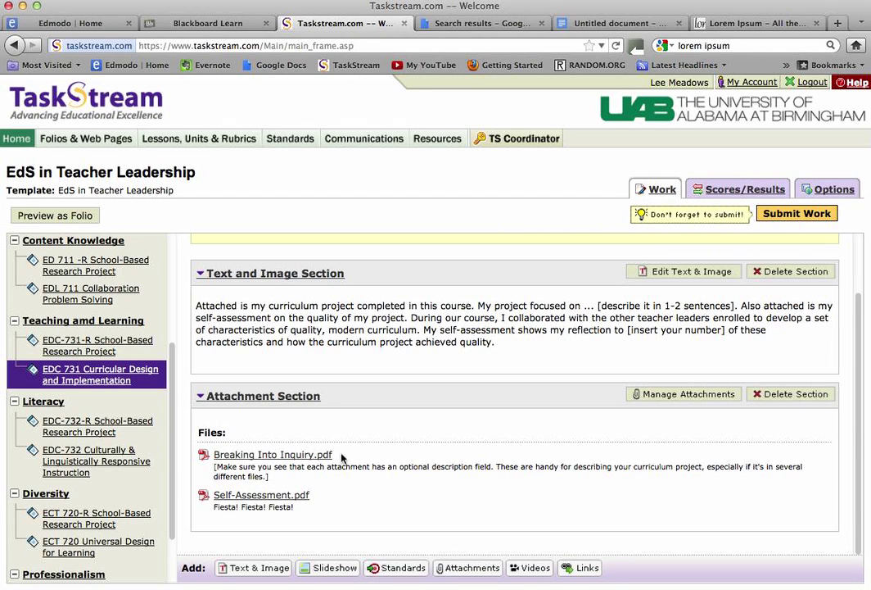
{"action": "scroll", "coordinate": [490, 464], "scroll_direction": "up", "scroll_amount": 1}
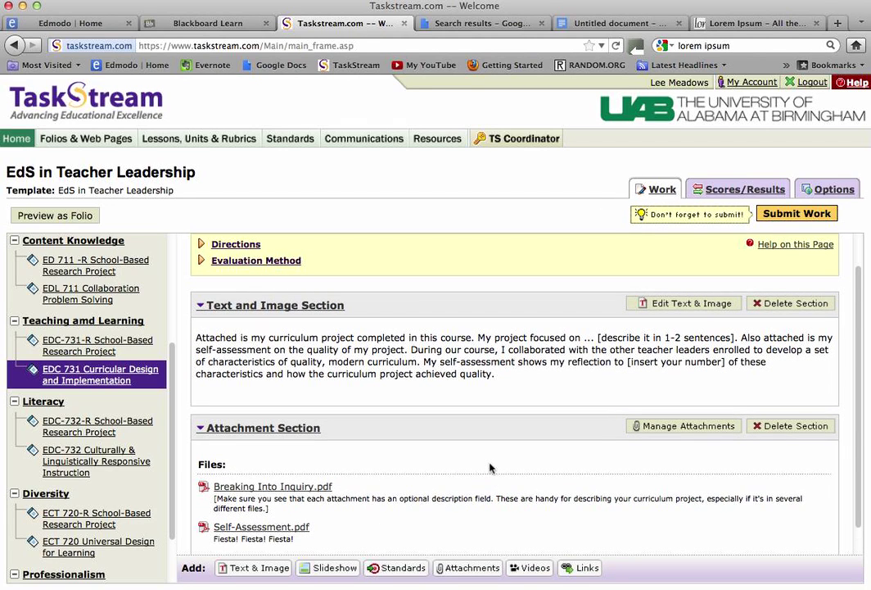
Change Self-Assessment.pdf's description to 'This document gives my self-assessment of the quality of my curriculum.'.
{"action": "left_click", "coordinate": [703, 433]}
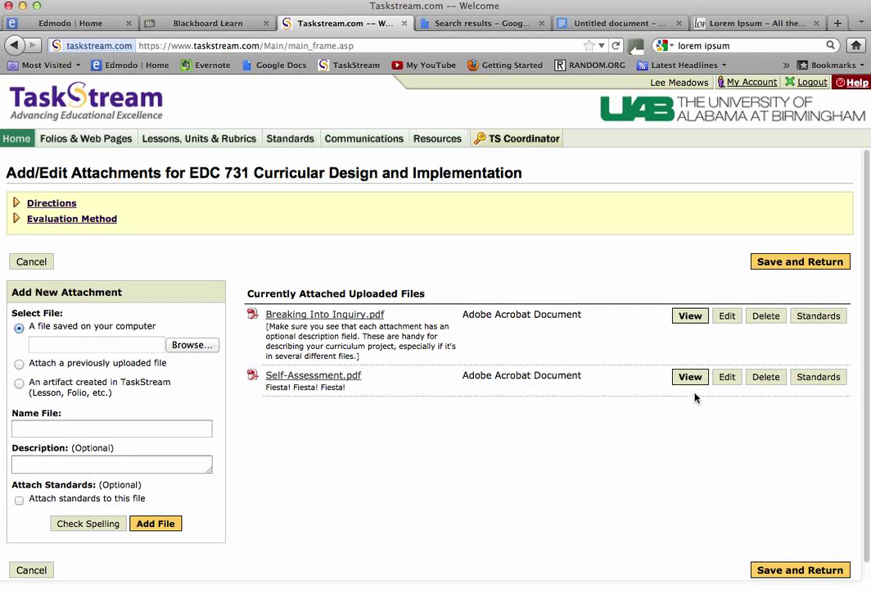
{"action": "left_click", "coordinate": [729, 378]}
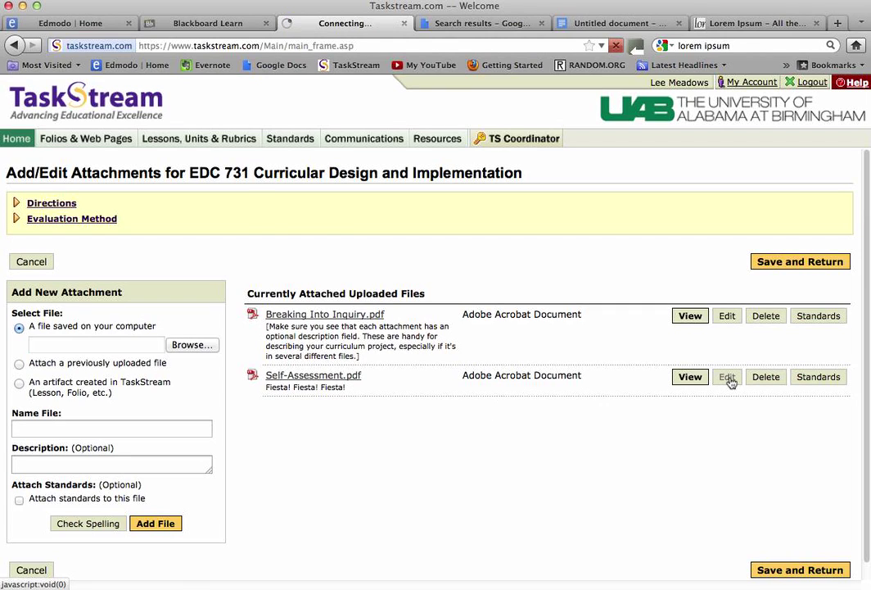
{"action": "left_click_drag", "start_coordinate": [388, 233], "coordinate": [234, 227]}
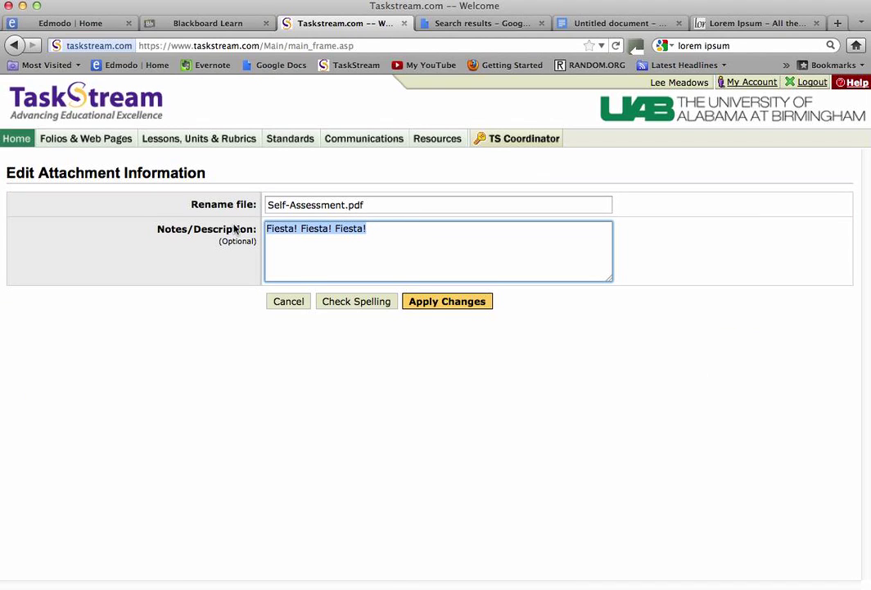
{"action": "type", "text": "TH"}
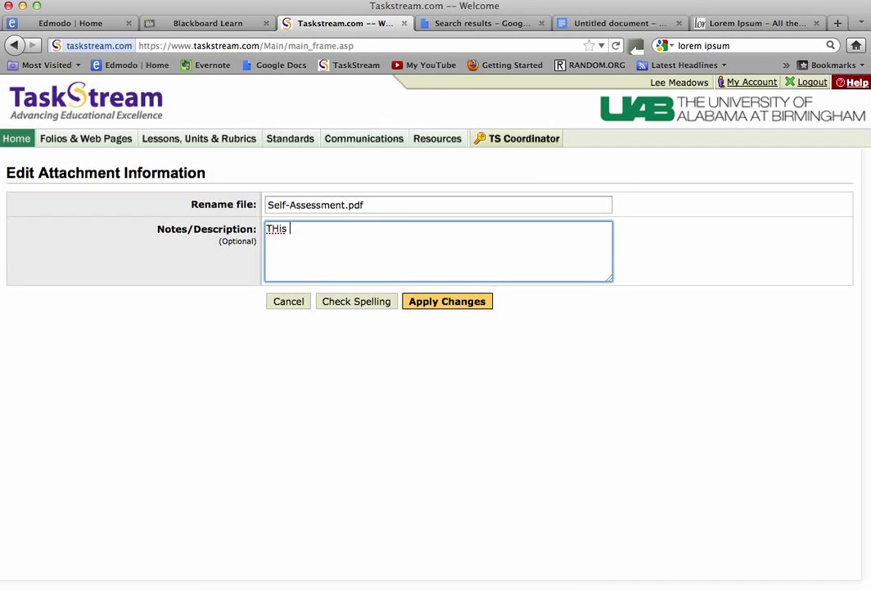
{"action": "key", "text": "BackSpace"}
{"action": "type", "text": "his"}
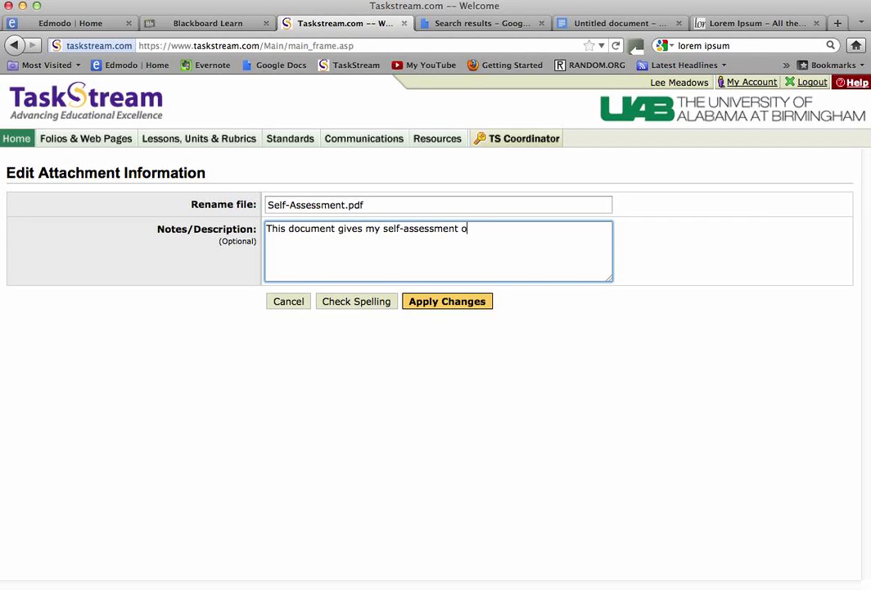
{"action": "key", "text": "BackSpace"}
{"action": "key", "text": "BackSpace"}
{"action": "key", "text": "BackSpace"}
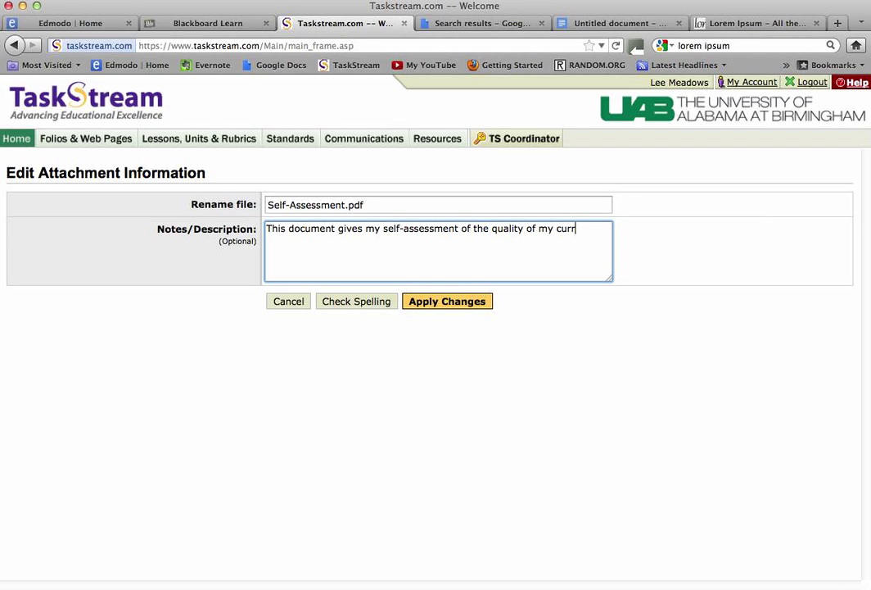
{"action": "type", "text": "..."}
{"action": "left_click", "coordinate": [441, 303]}
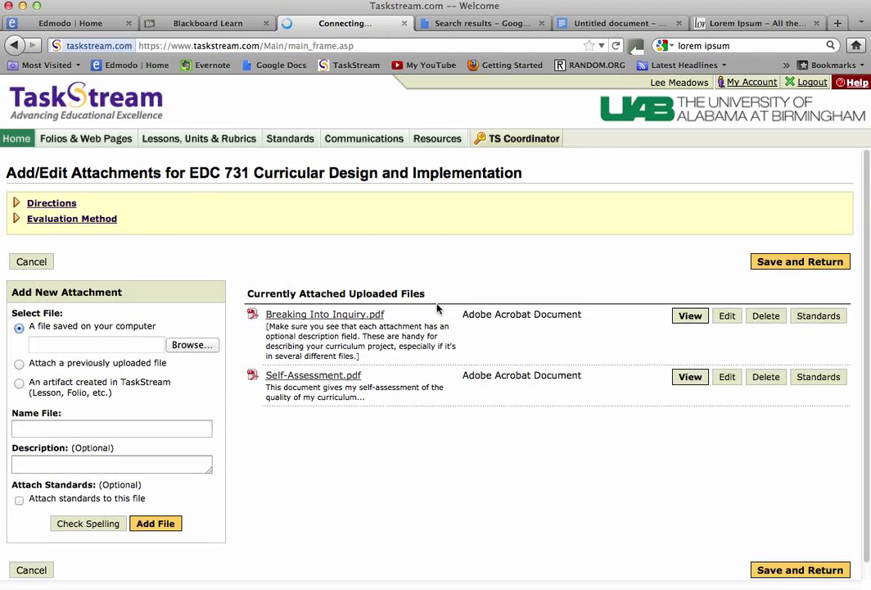
Save the attachment changes and return to the EDC-731-R School-Based Research Project entry.
{"action": "left_click", "coordinate": [784, 270]}
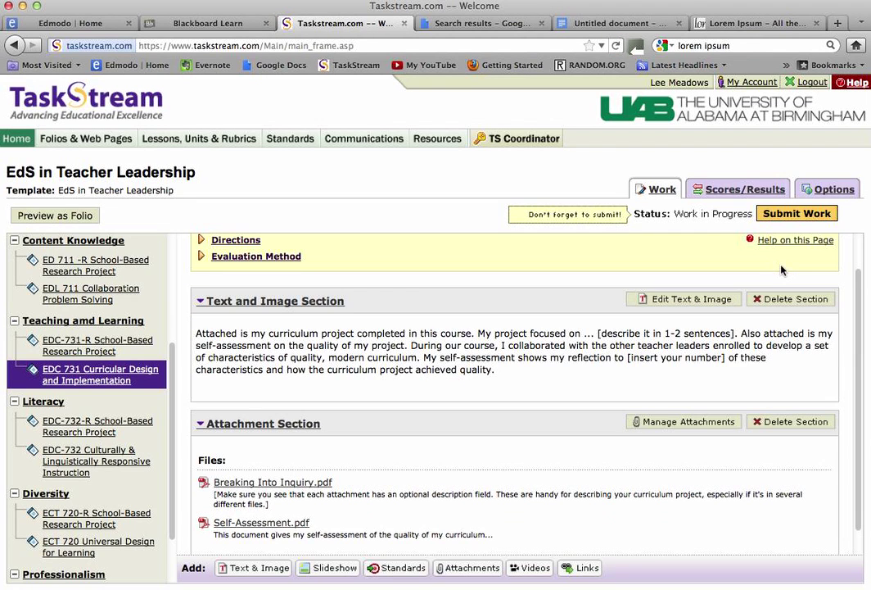
{"action": "scroll", "coordinate": [632, 324], "scroll_direction": "up", "scroll_amount": 1}
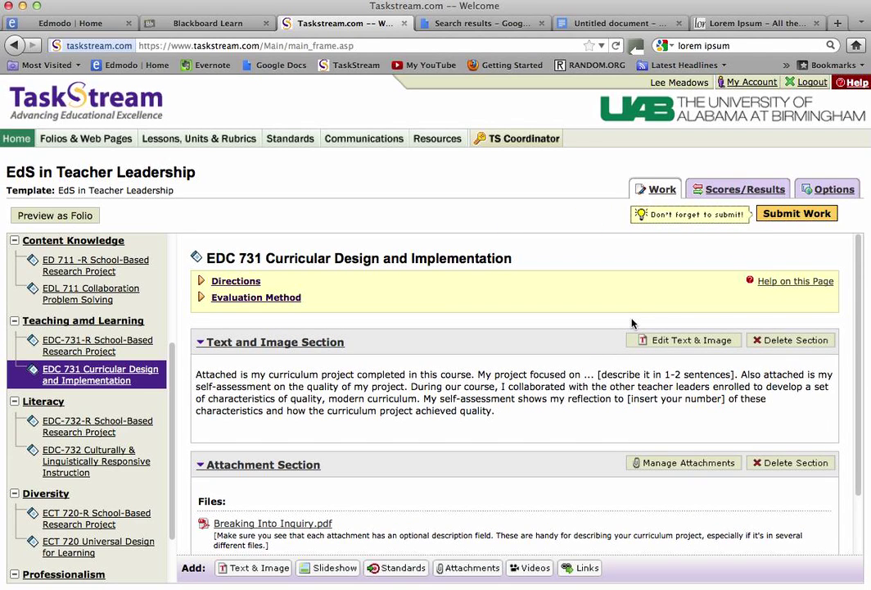
{"action": "left_click", "coordinate": [123, 350]}
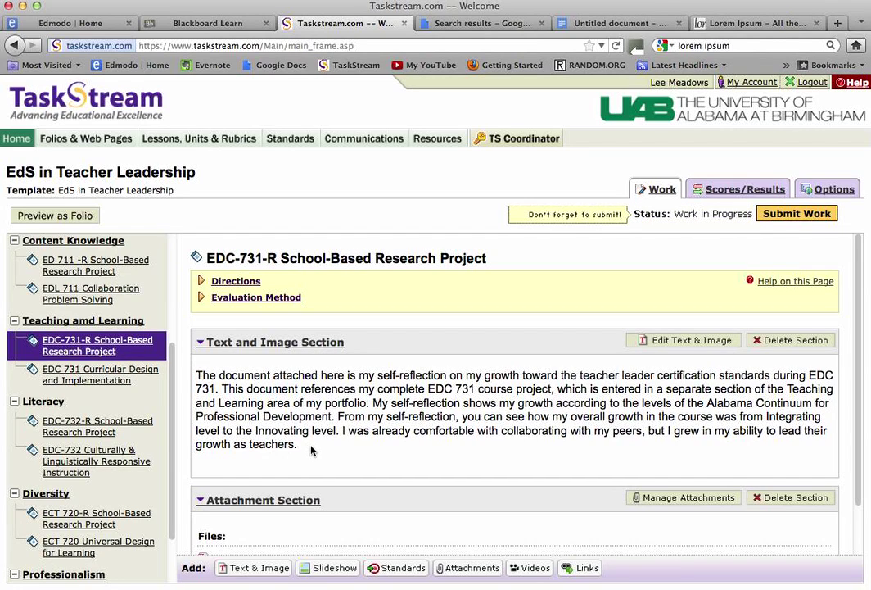
Reopen EDC 731 Curricular Design and Implementation to check its paragraph and attachments.
{"action": "left_click", "coordinate": [152, 370]}
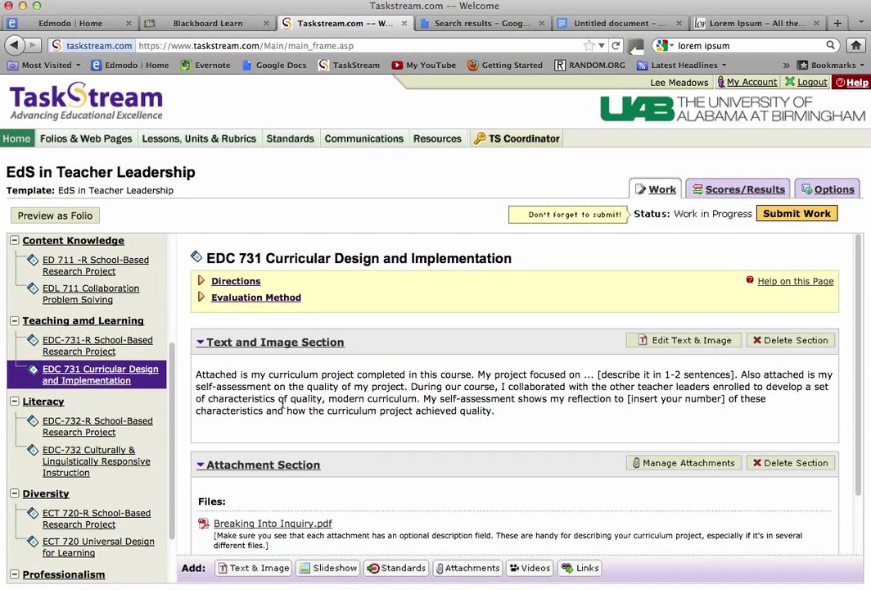
{"action": "scroll", "coordinate": [307, 421], "scroll_direction": "down", "scroll_amount": 2}
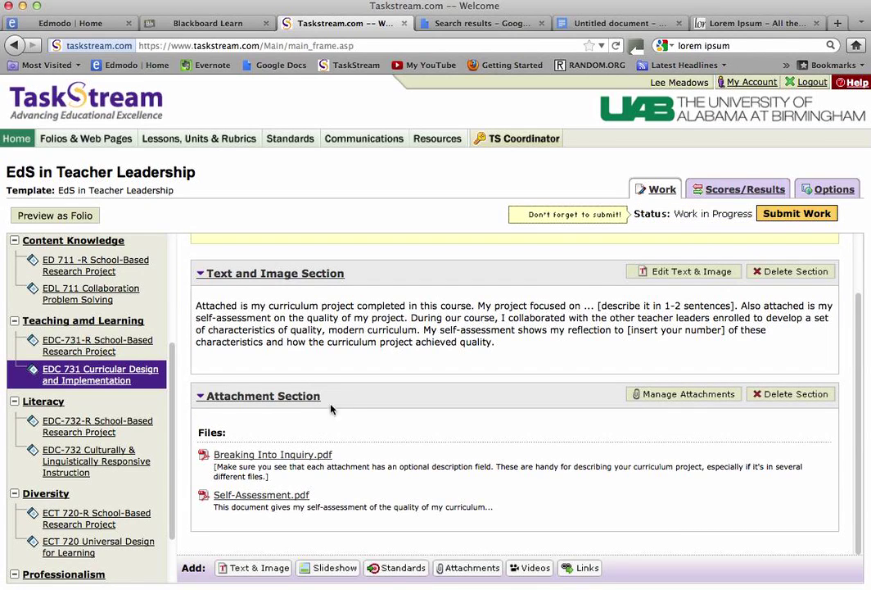
{"action": "scroll", "coordinate": [329, 368], "scroll_direction": "up", "scroll_amount": 2}
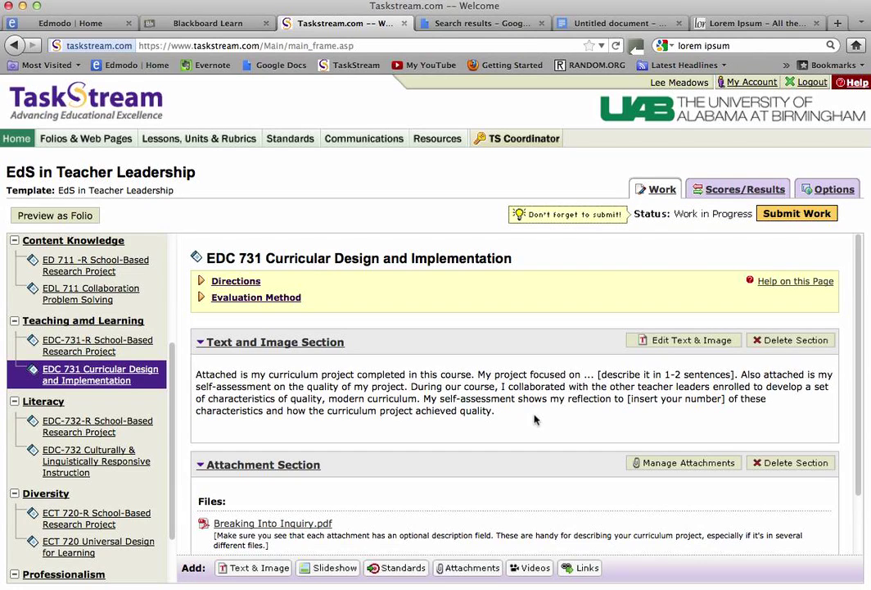
Submit EDC 731 for evaluation with 'Yes - Submit My Work', accepting that the work gets locked.
{"action": "left_click", "coordinate": [782, 215]}
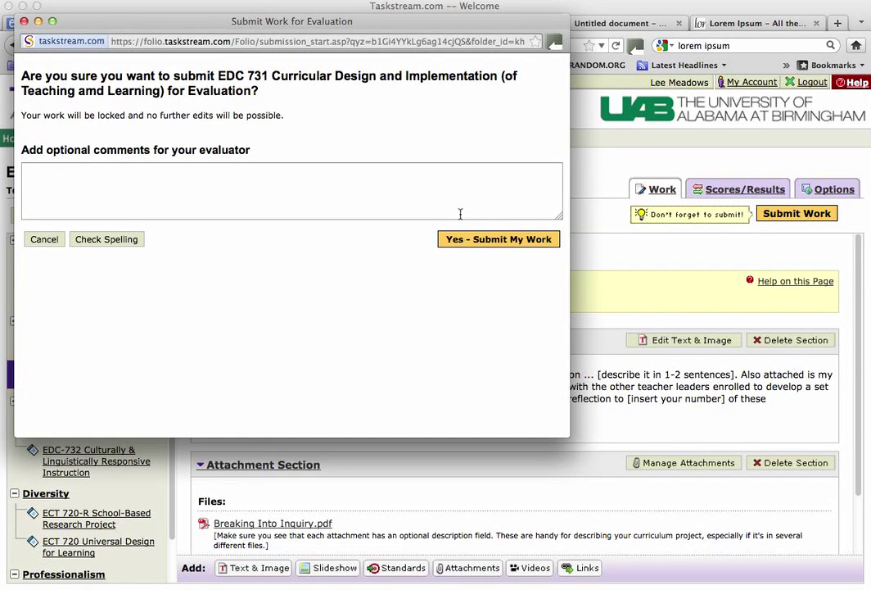
{"action": "left_click_drag", "start_coordinate": [20, 116], "coordinate": [252, 127]}
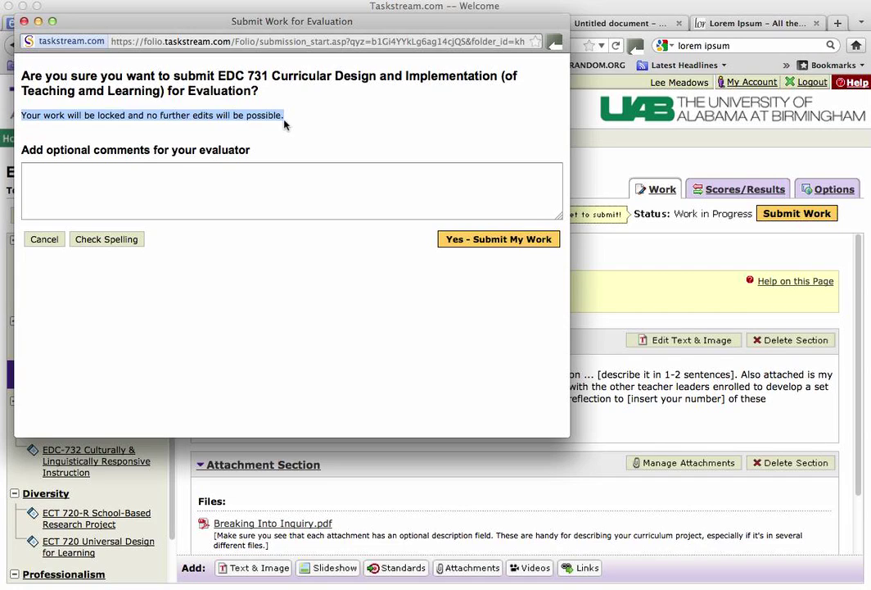
{"action": "left_click", "coordinate": [473, 239]}
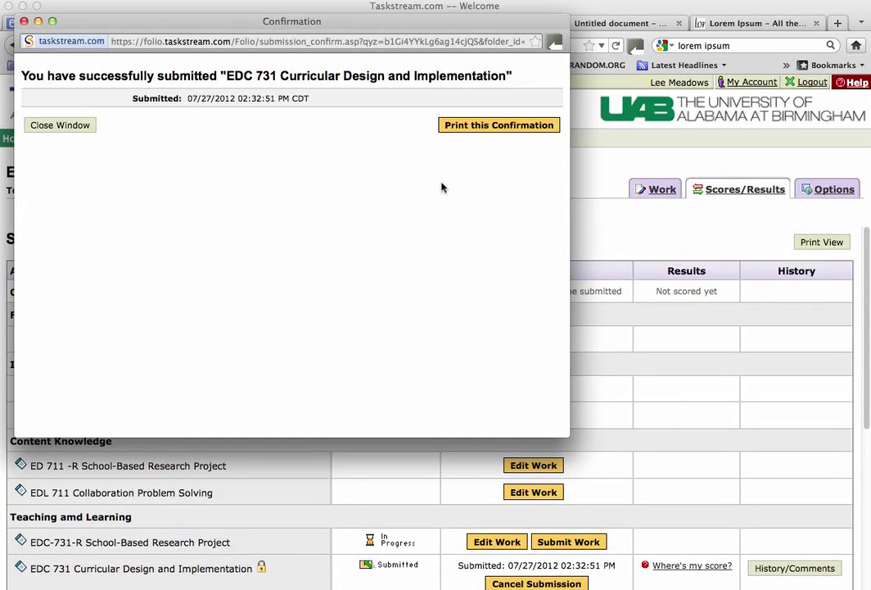
{"action": "left_click", "coordinate": [25, 23]}
{"action": "scroll", "coordinate": [497, 411], "scroll_direction": "down", "scroll_amount": 5}
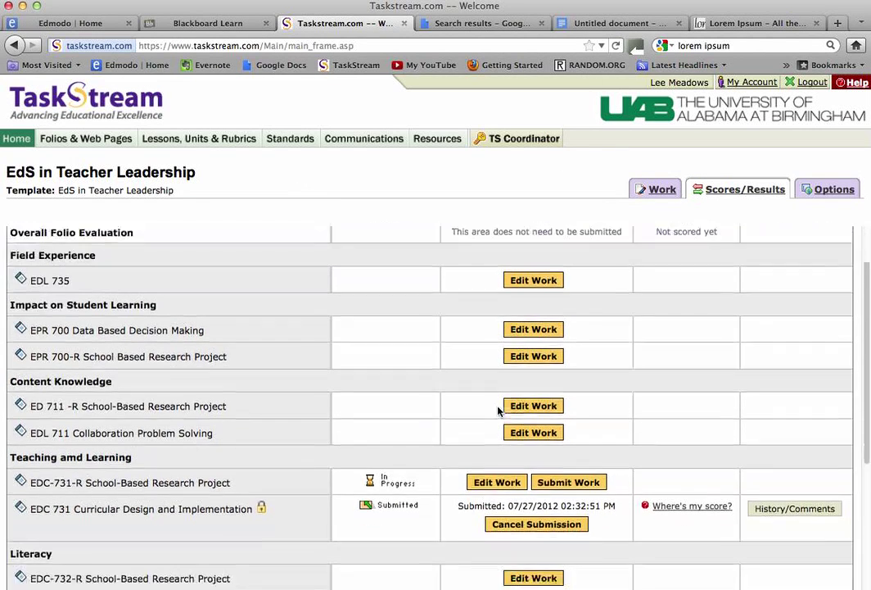
{"action": "scroll", "coordinate": [498, 411], "scroll_direction": "up", "scroll_amount": 5}
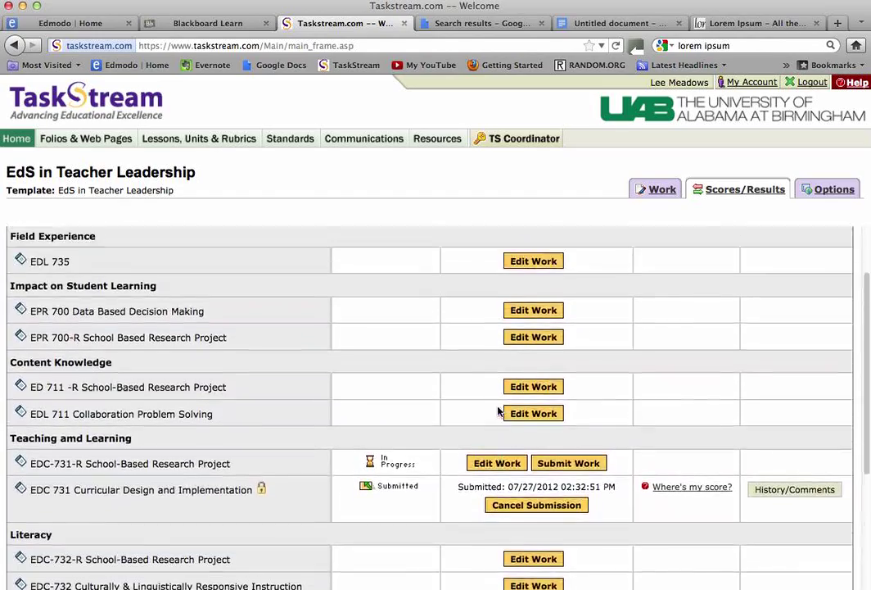
{"action": "scroll", "coordinate": [500, 409], "scroll_direction": "down", "scroll_amount": 5}
{"action": "scroll", "coordinate": [500, 409], "scroll_direction": "down", "scroll_amount": 4}
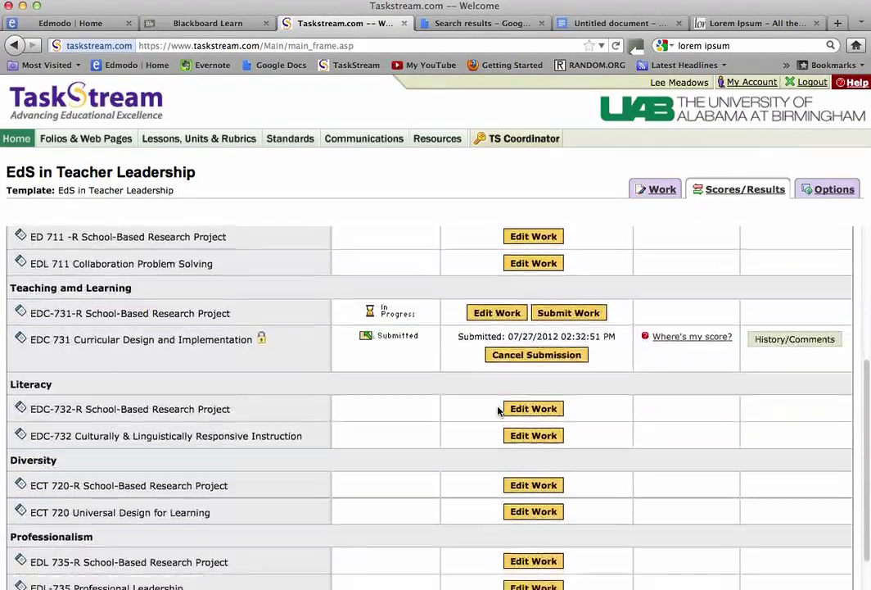
{"action": "scroll", "coordinate": [499, 409], "scroll_direction": "up", "scroll_amount": 9}
{"action": "scroll", "coordinate": [497, 411], "scroll_direction": "down", "scroll_amount": 1}
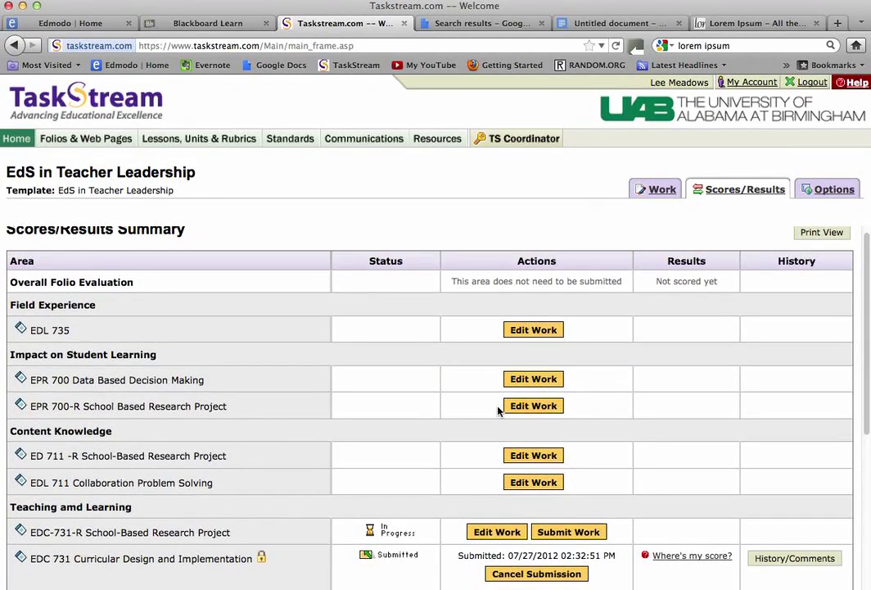
{"action": "scroll", "coordinate": [498, 411], "scroll_direction": "down", "scroll_amount": 7}
{"action": "scroll", "coordinate": [498, 411], "scroll_direction": "down", "scroll_amount": 3}
{"action": "scroll", "coordinate": [498, 411], "scroll_direction": "up", "scroll_amount": 6}
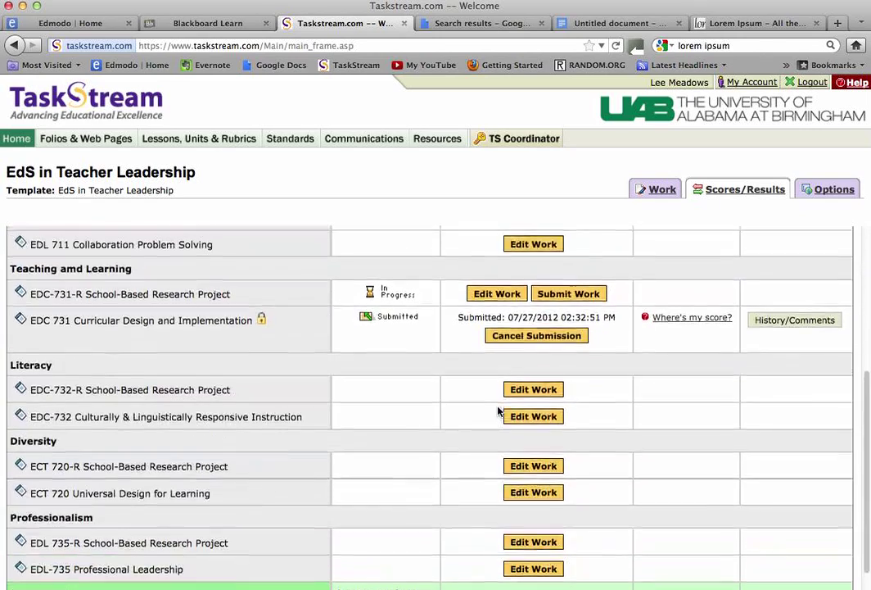
{"action": "scroll", "coordinate": [498, 411], "scroll_direction": "up", "scroll_amount": 4}
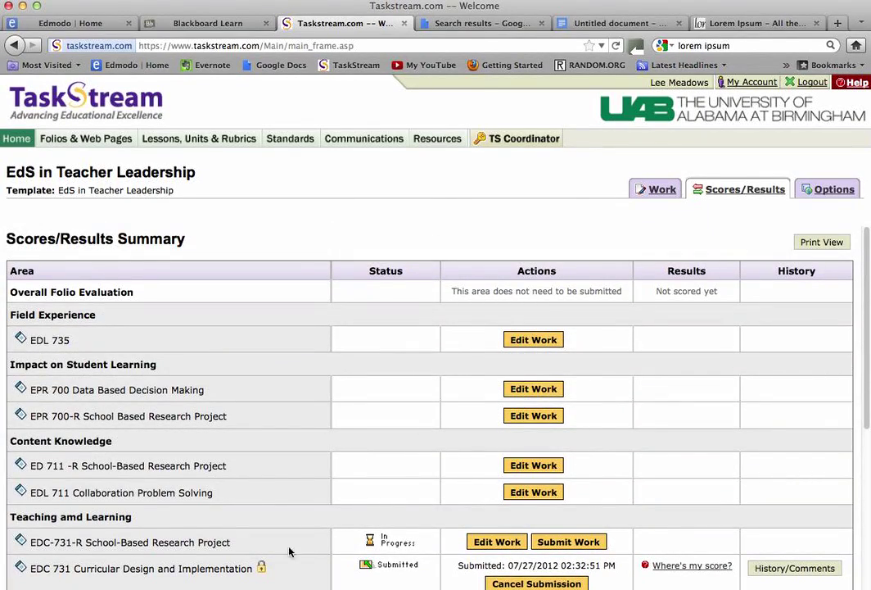
{"action": "scroll", "coordinate": [281, 577], "scroll_direction": "down", "scroll_amount": 4}
{"action": "scroll", "coordinate": [280, 576], "scroll_direction": "up", "scroll_amount": 2}
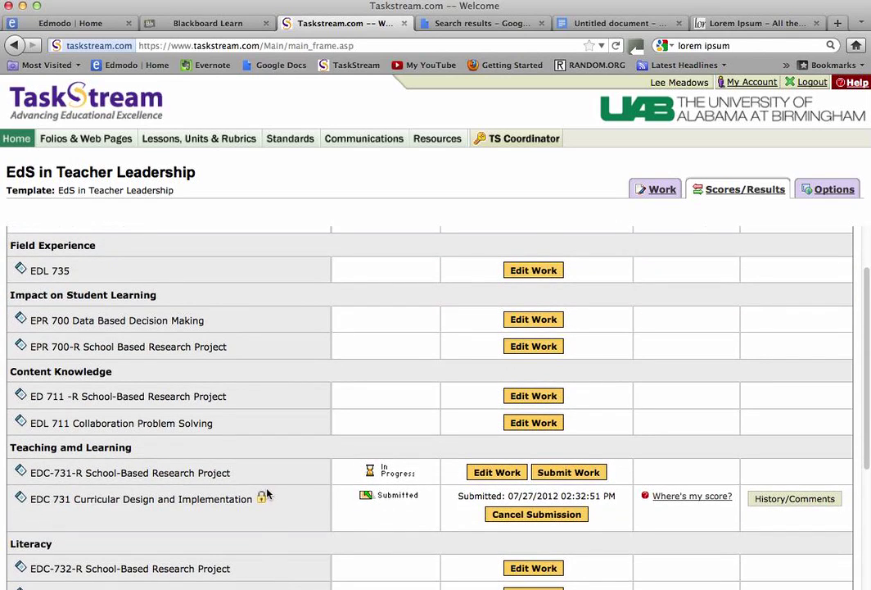
{"action": "scroll", "coordinate": [250, 484], "scroll_direction": "up", "scroll_amount": 2}
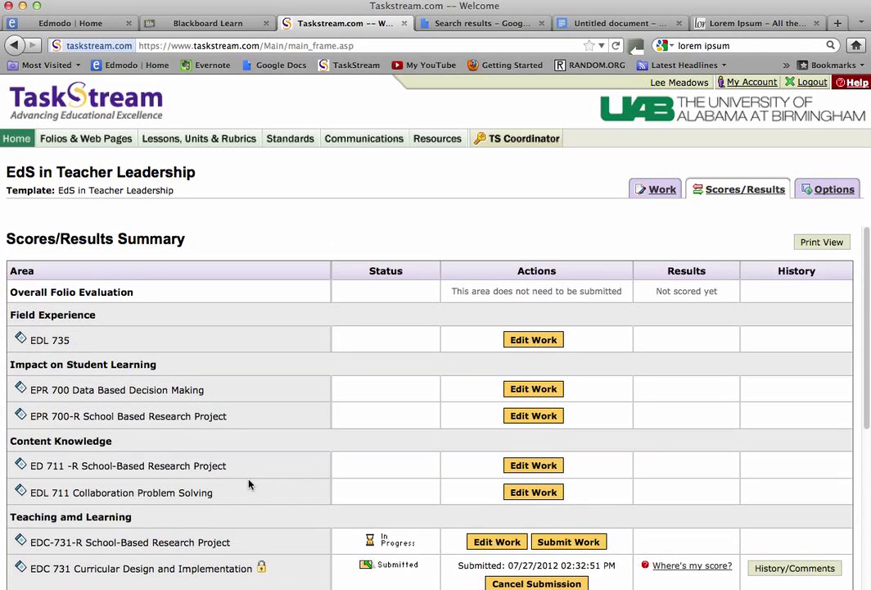
Return from Home to the EdS in Teacher Leadership folio, open EDC-731-R, and back out of submitting it.
{"action": "left_click", "coordinate": [16, 139]}
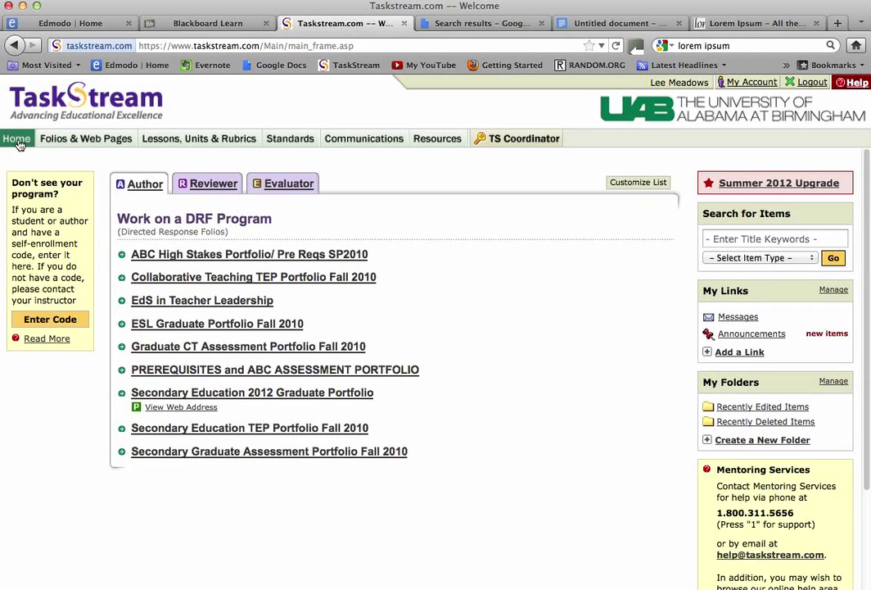
{"action": "left_click", "coordinate": [173, 303]}
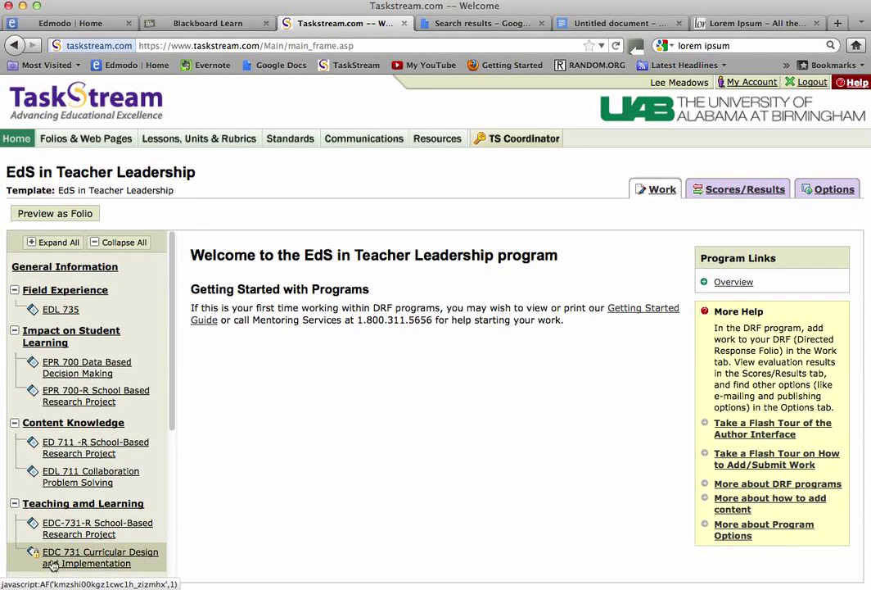
{"action": "scroll", "coordinate": [61, 532], "scroll_direction": "down", "scroll_amount": 3}
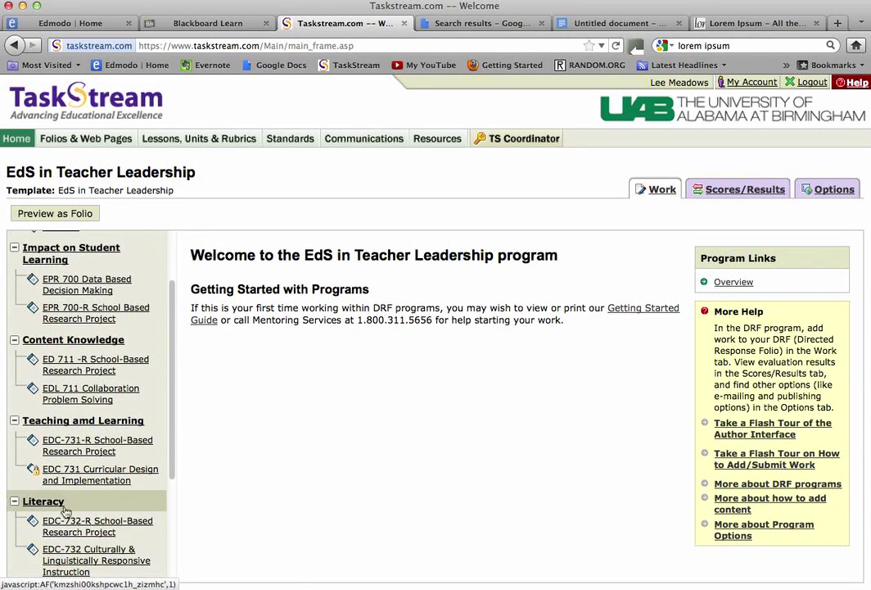
{"action": "left_click", "coordinate": [72, 445]}
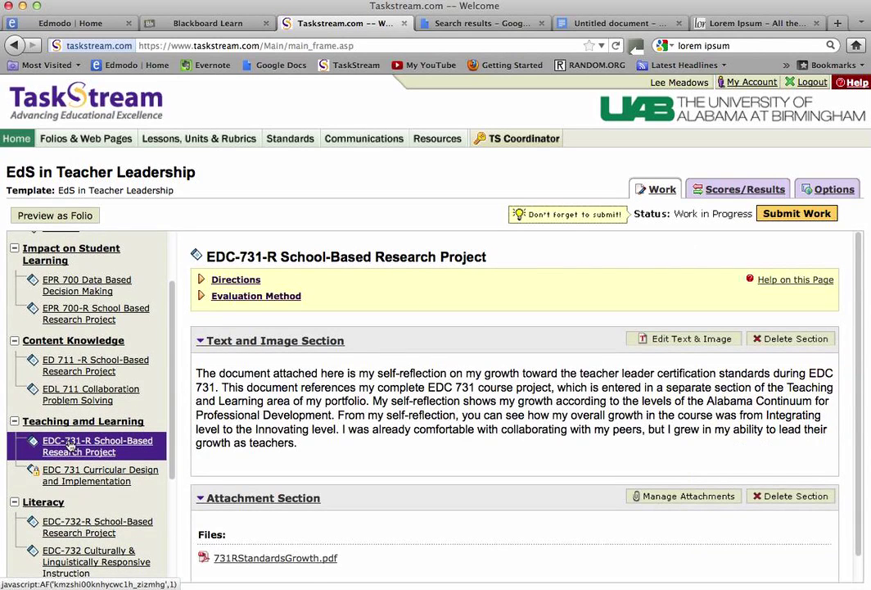
{"action": "left_click", "coordinate": [770, 218]}
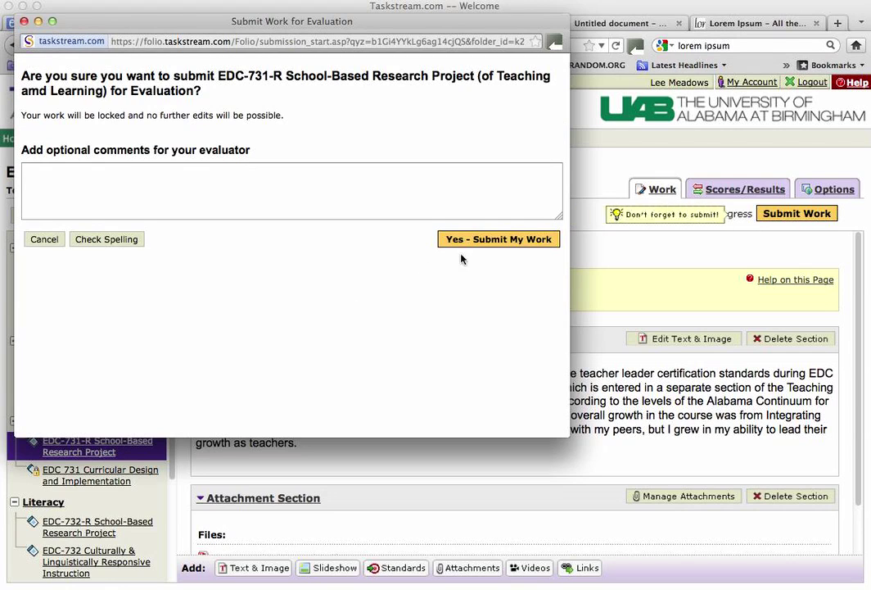
{"action": "left_click", "coordinate": [24, 22]}
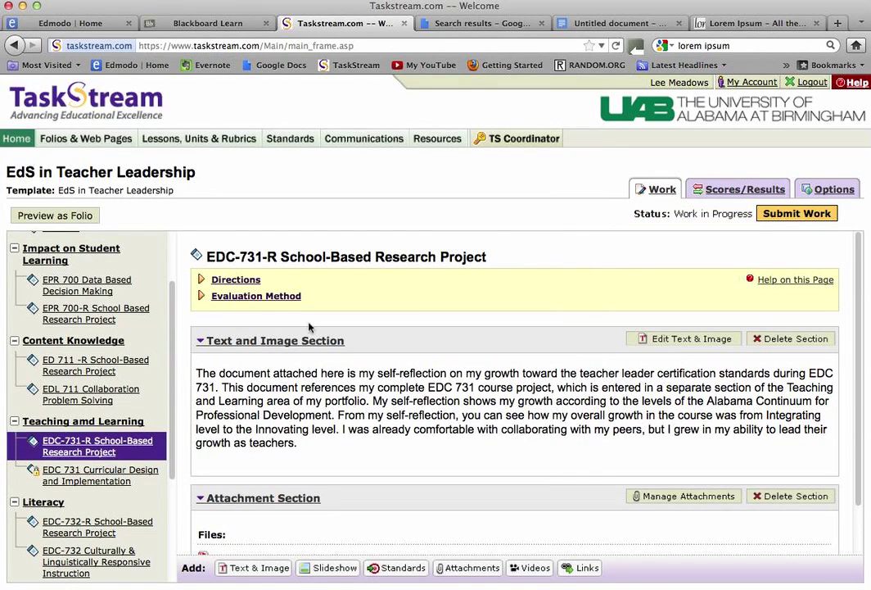